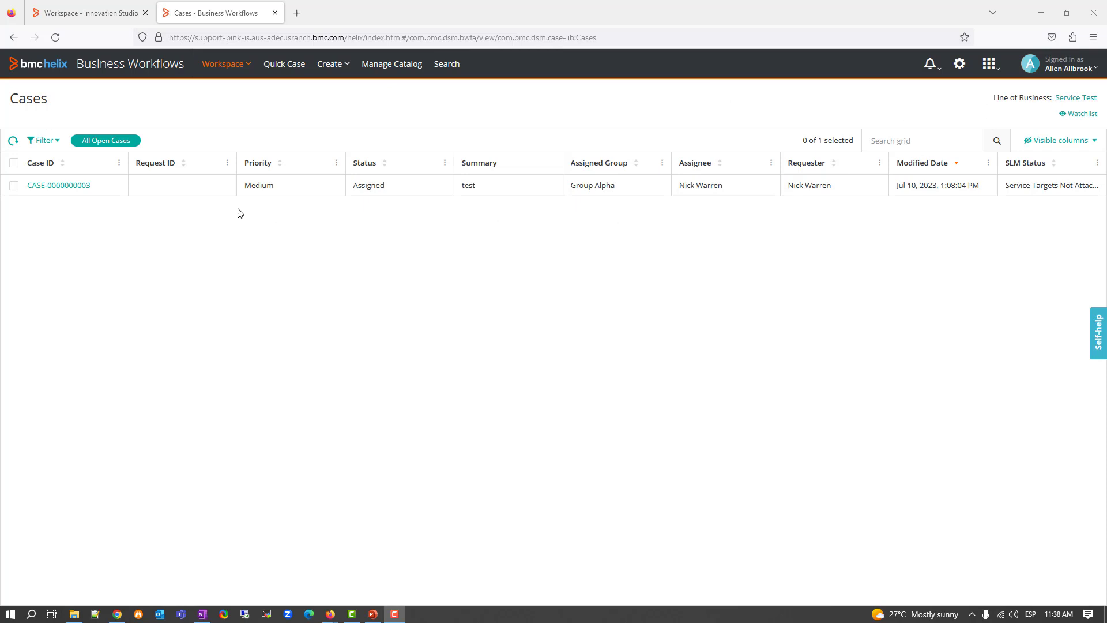
- Open the case with the summary "test" from the Cases list and view its Case Access settings
click(74, 189)
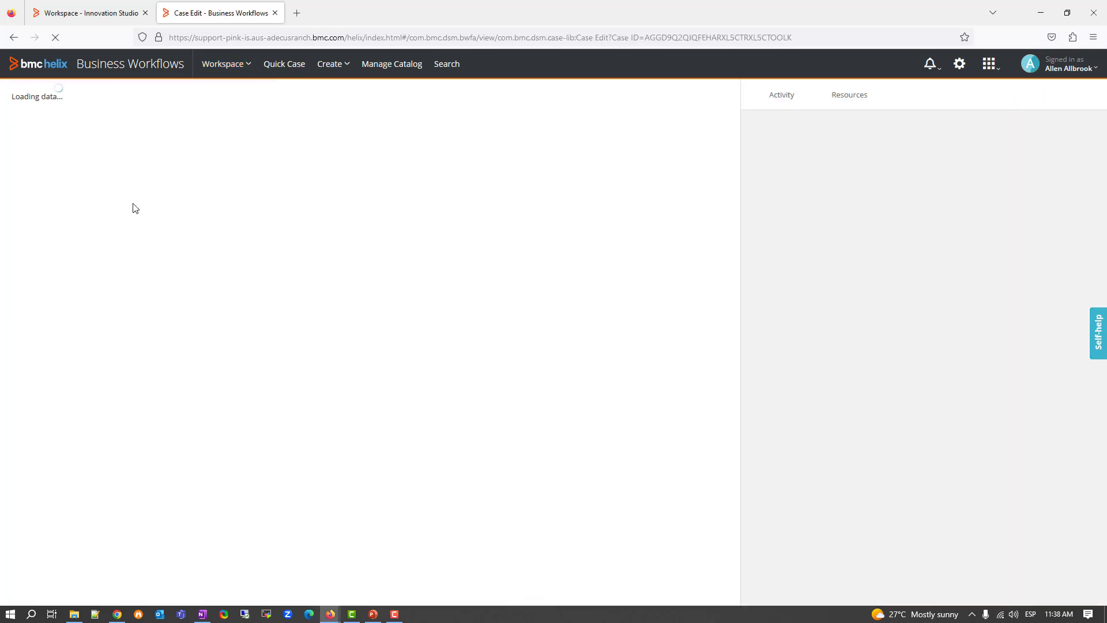
drag(731, 199, 738, 309)
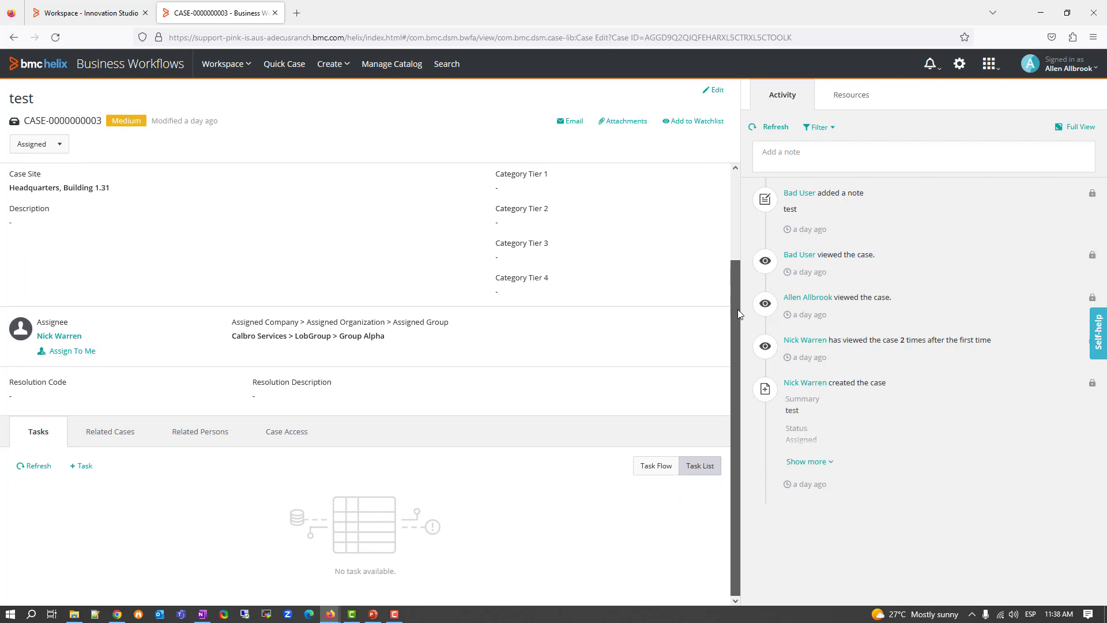
click(288, 439)
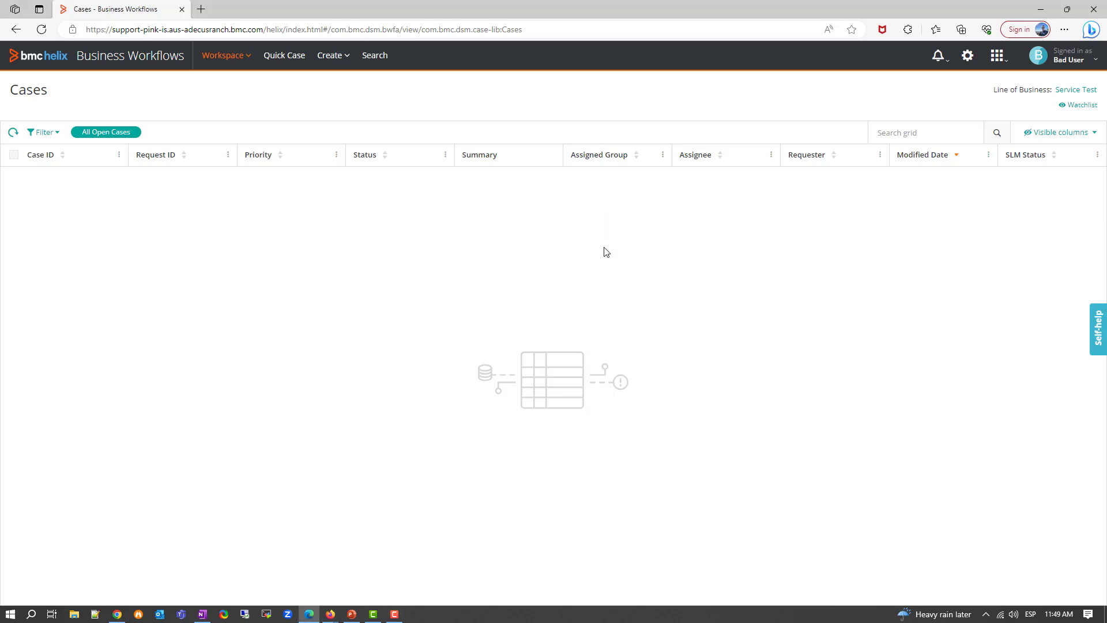
- Record network traffic while reloading the Cases page as the affected user, and open the preview of the $USER$ request
key(F12)
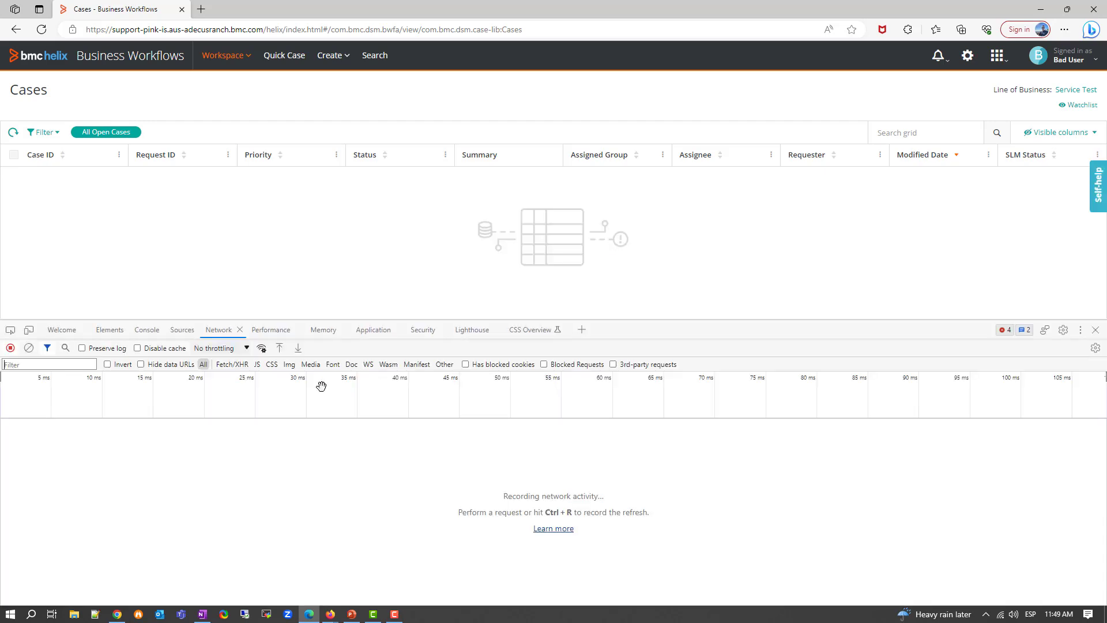
click(43, 31)
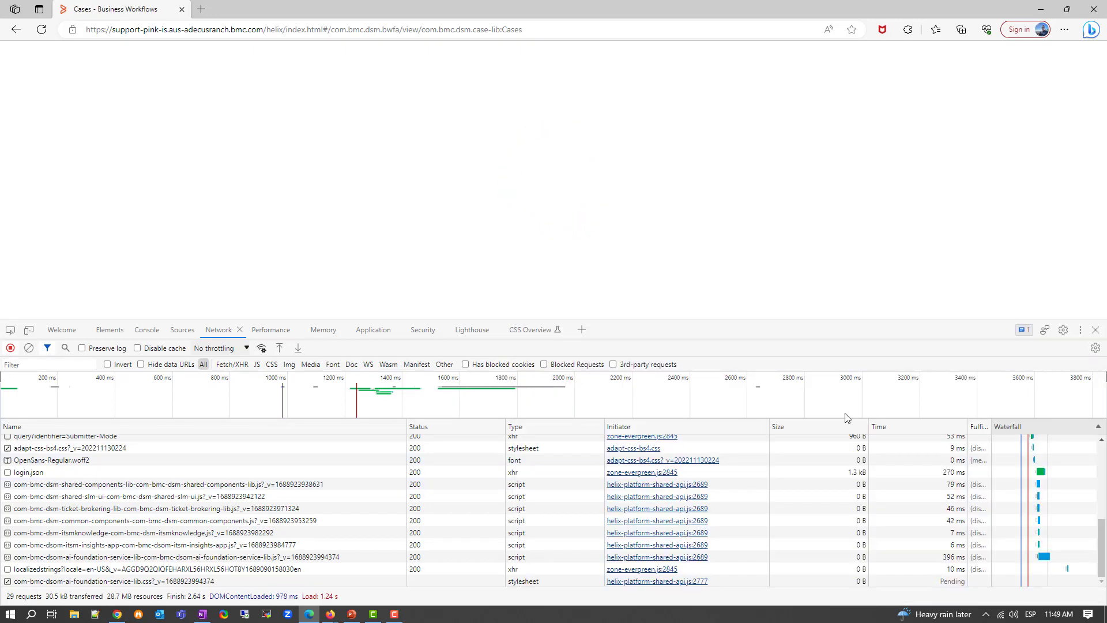
drag(1101, 496, 1103, 443)
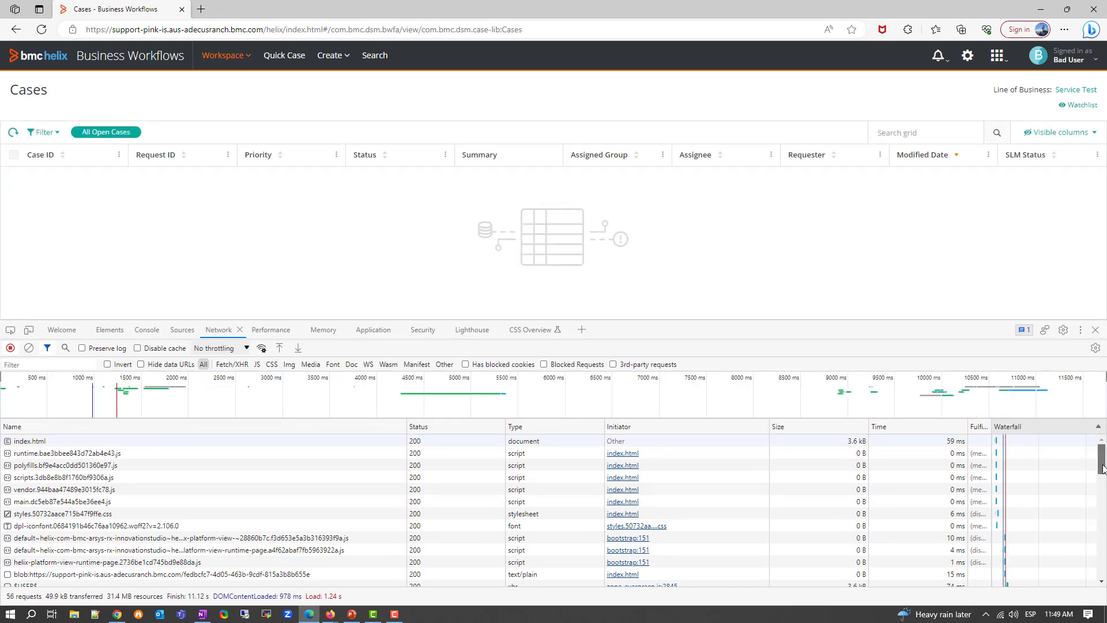
scroll(424, 549, down, 4)
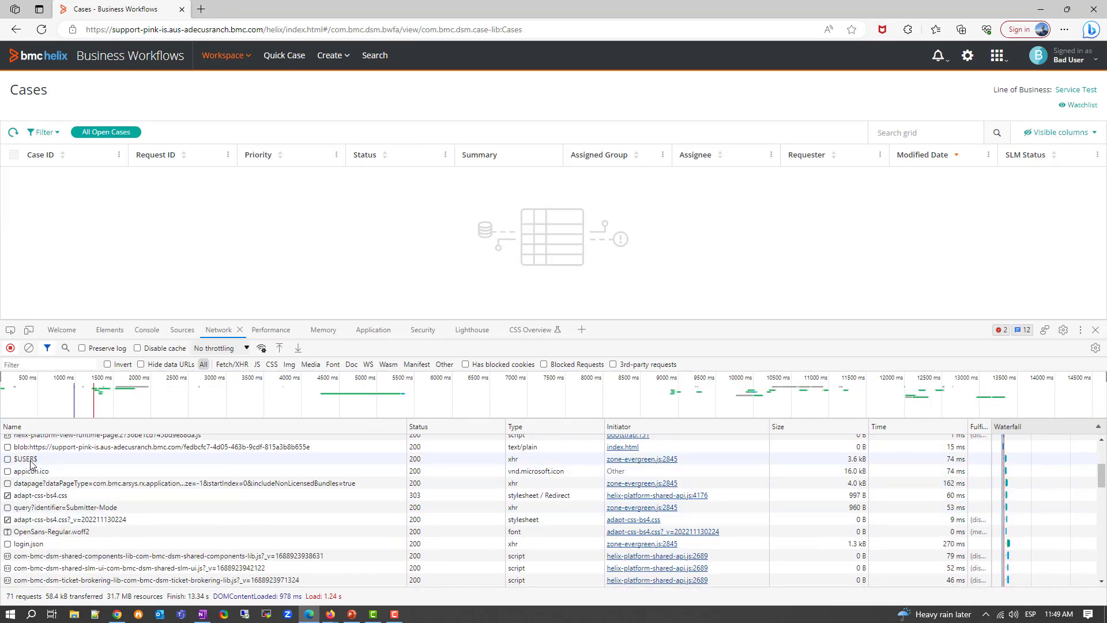
click(28, 459)
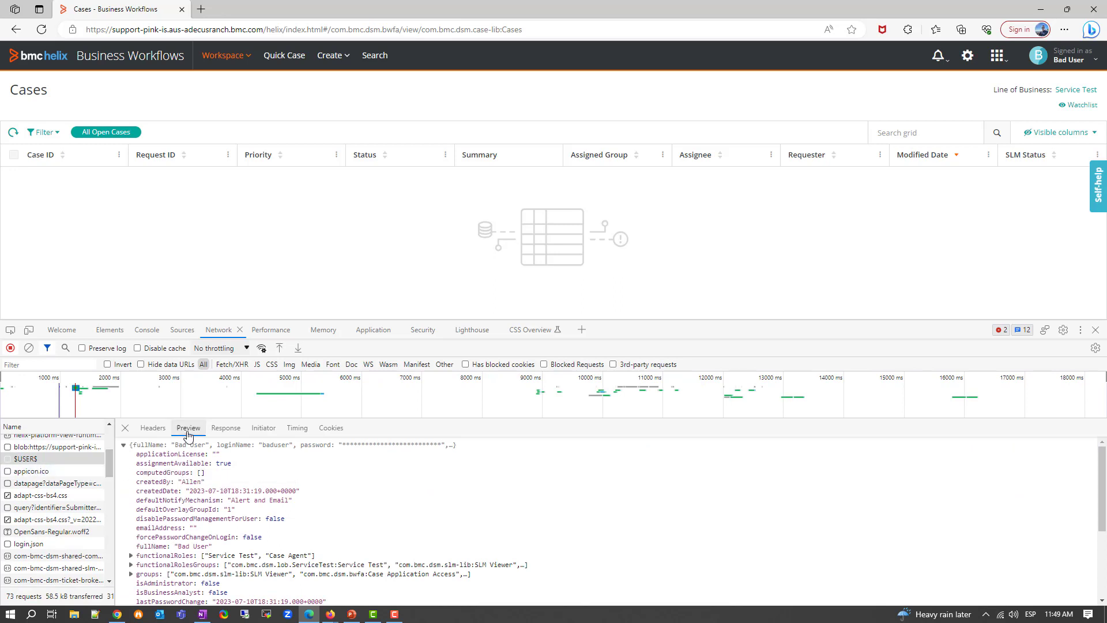
- Expand the groups list in the $USER$ preview and examine the numeric group IDs at entries 14 and 17
click(131, 575)
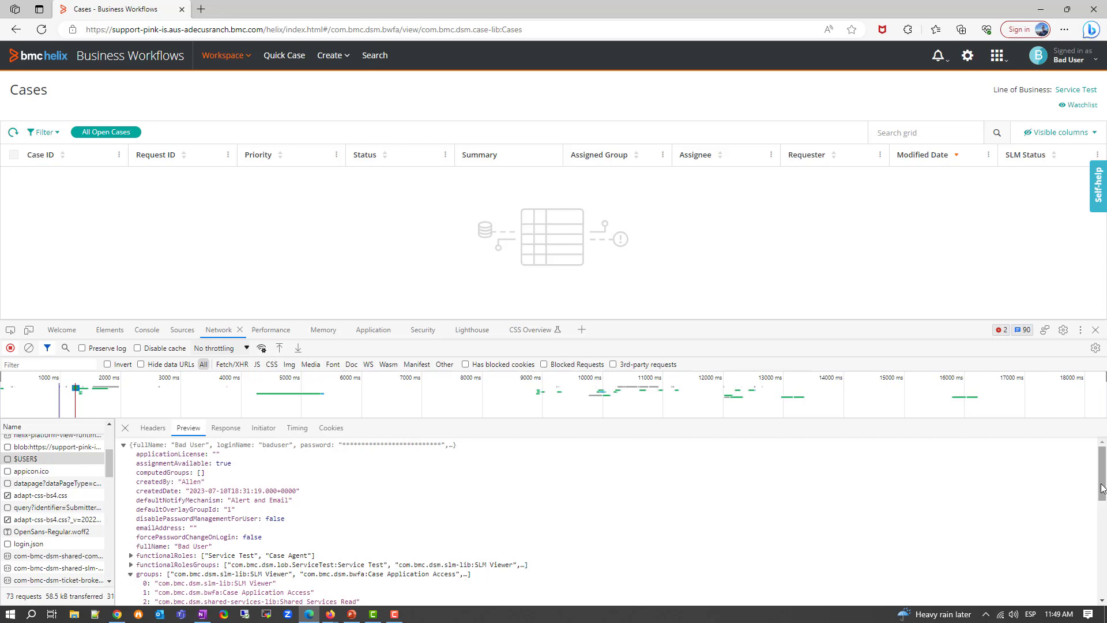
drag(1101, 488, 1100, 551)
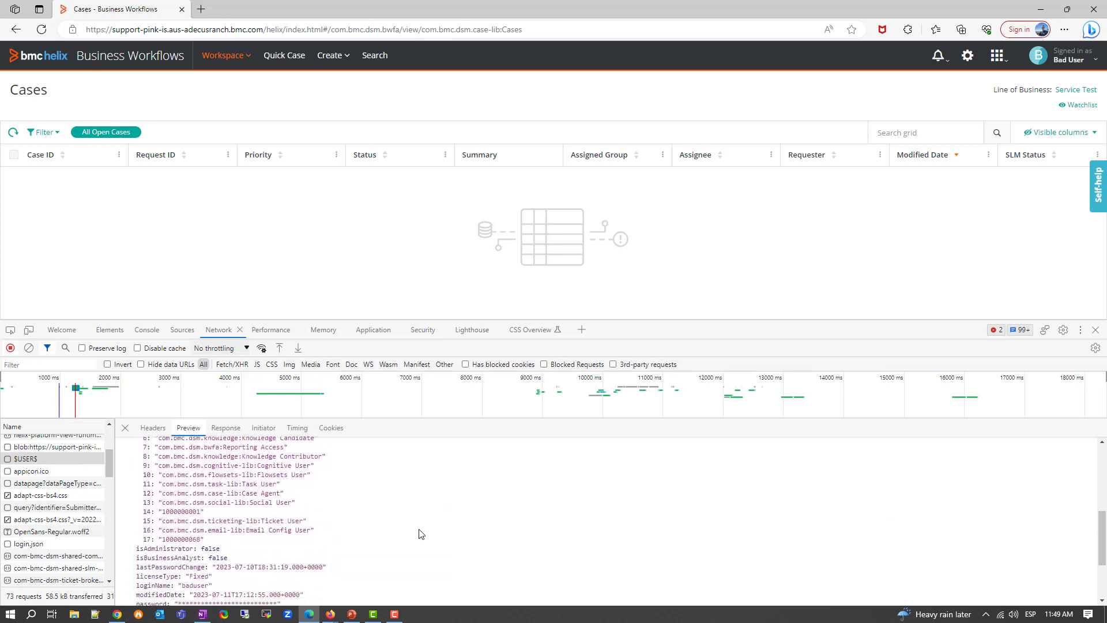
drag(204, 512, 163, 514)
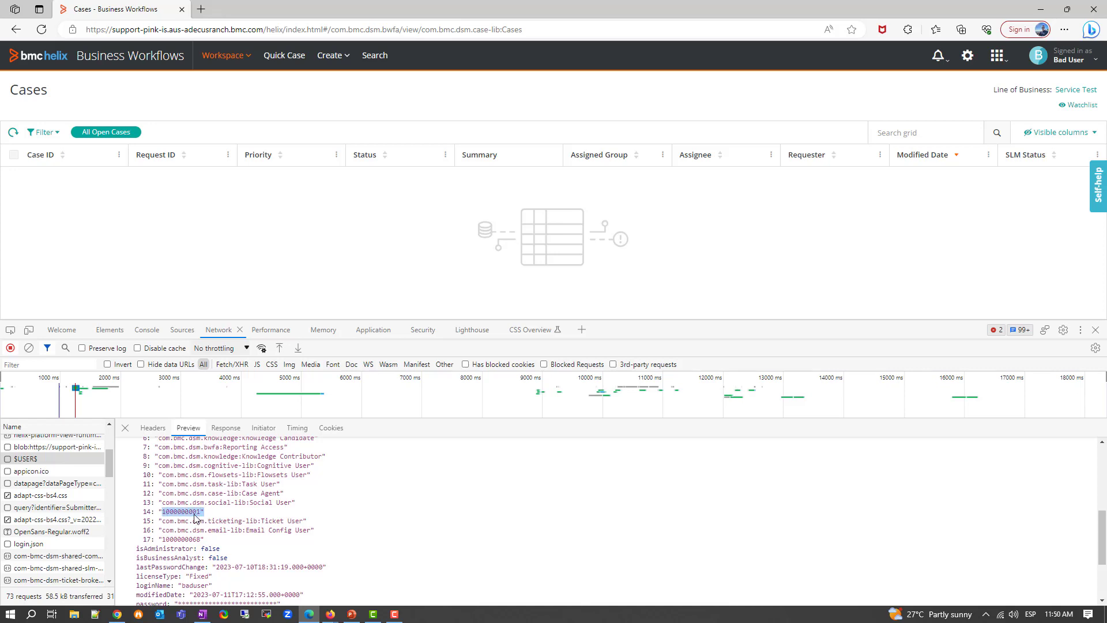
drag(204, 539, 160, 543)
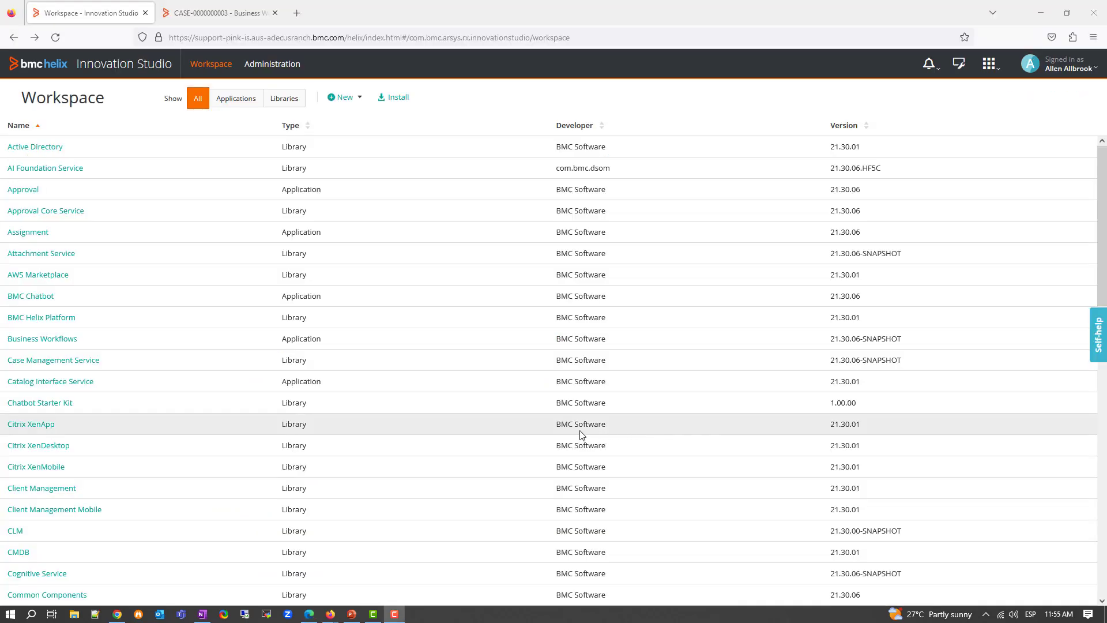
- Open the data editor for the Case record definition in the Case Management Service library
click(75, 363)
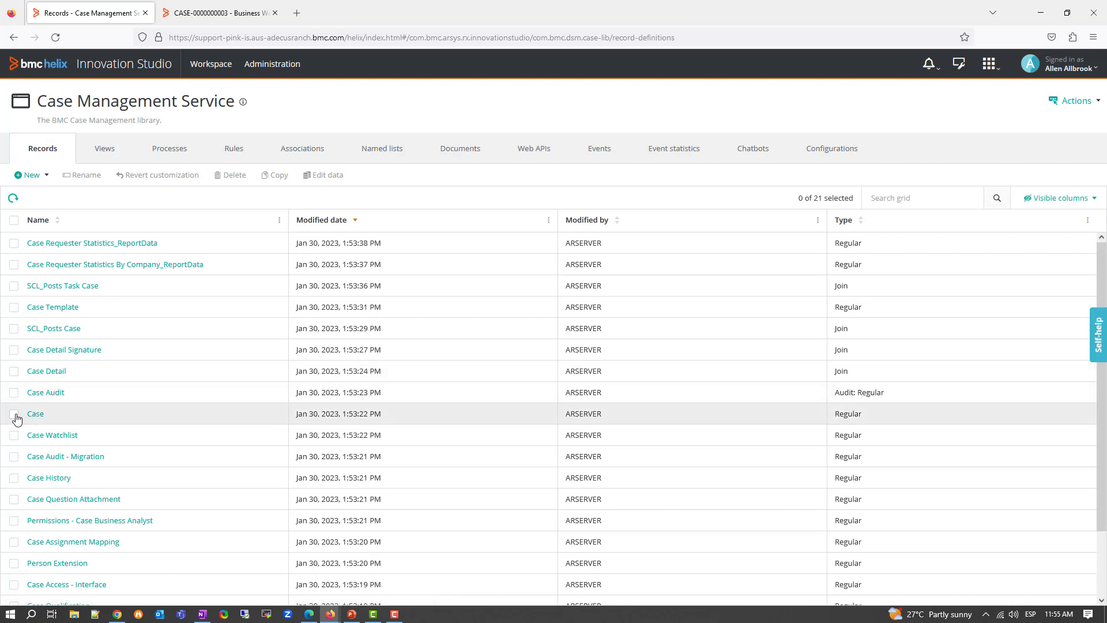
click(14, 414)
click(329, 182)
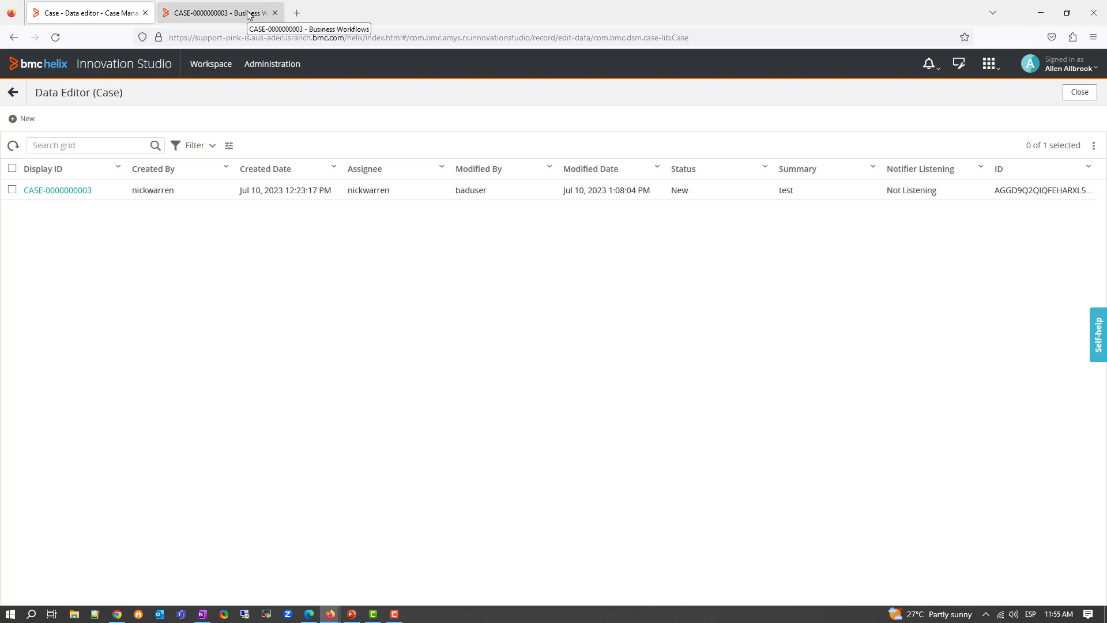
- Copy the Case ID value from the end of the web address of the opened case
click(203, 16)
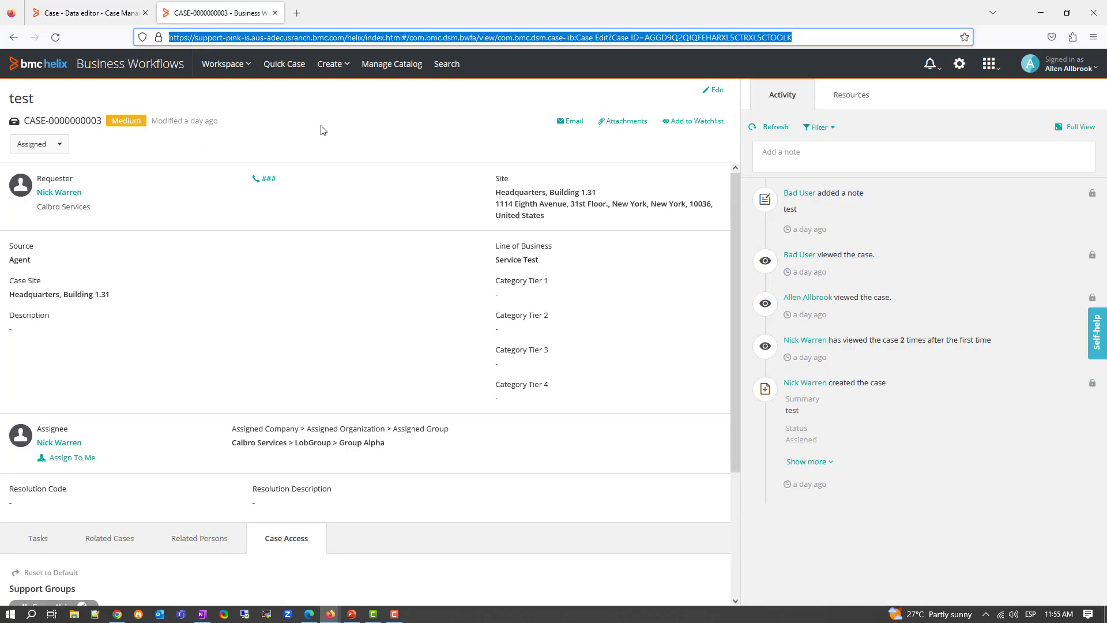
click(644, 37)
drag(644, 37, 793, 37)
right_click(765, 38)
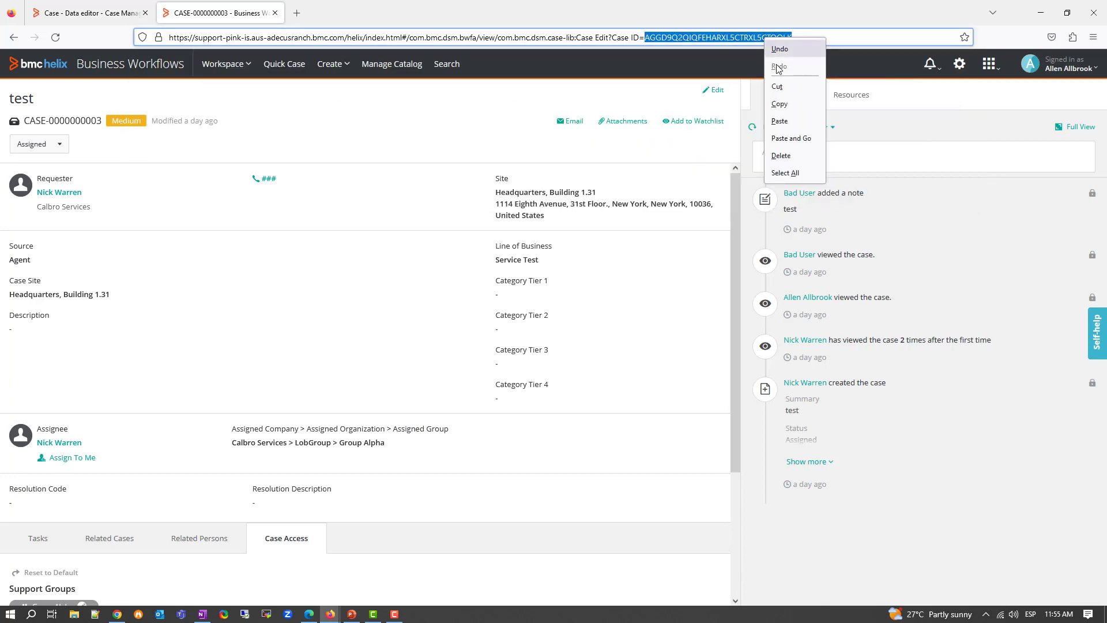
click(779, 104)
- Search the Case data editor for the copied Case ID
click(89, 13)
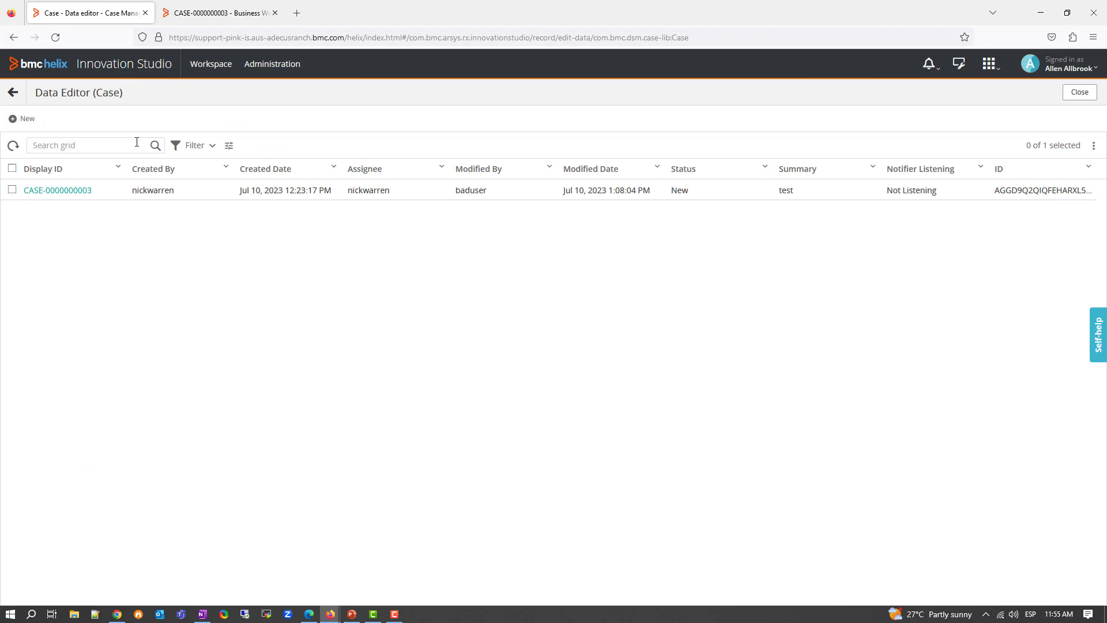
right_click(100, 149)
click(130, 234)
click(155, 147)
- Record network traffic while opening the found case record, and select the request named after its record ID
key(F12)
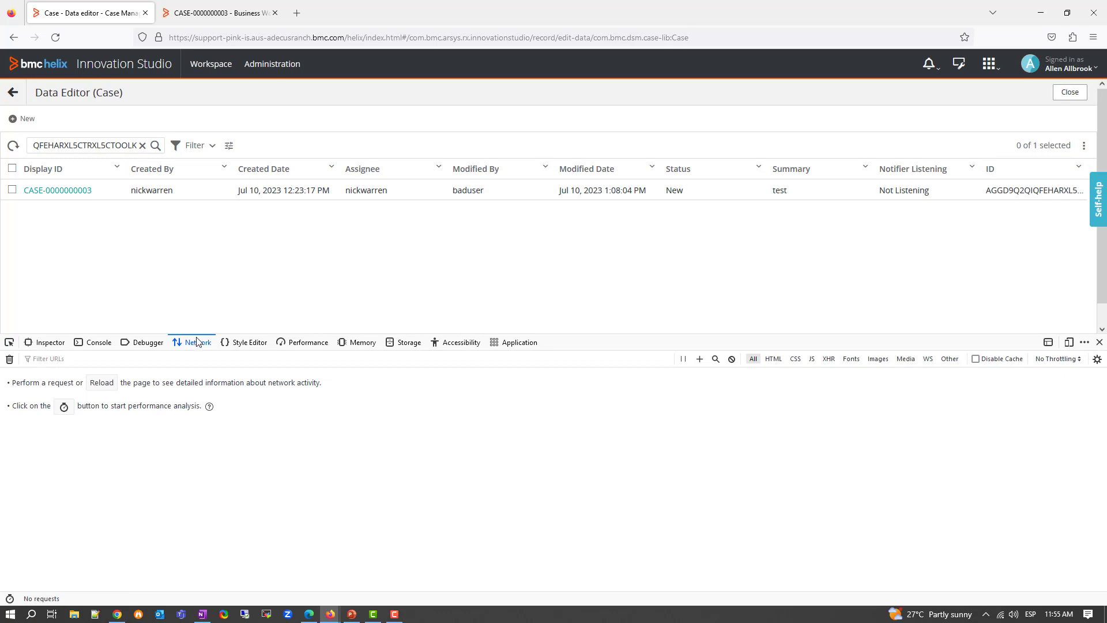
click(67, 193)
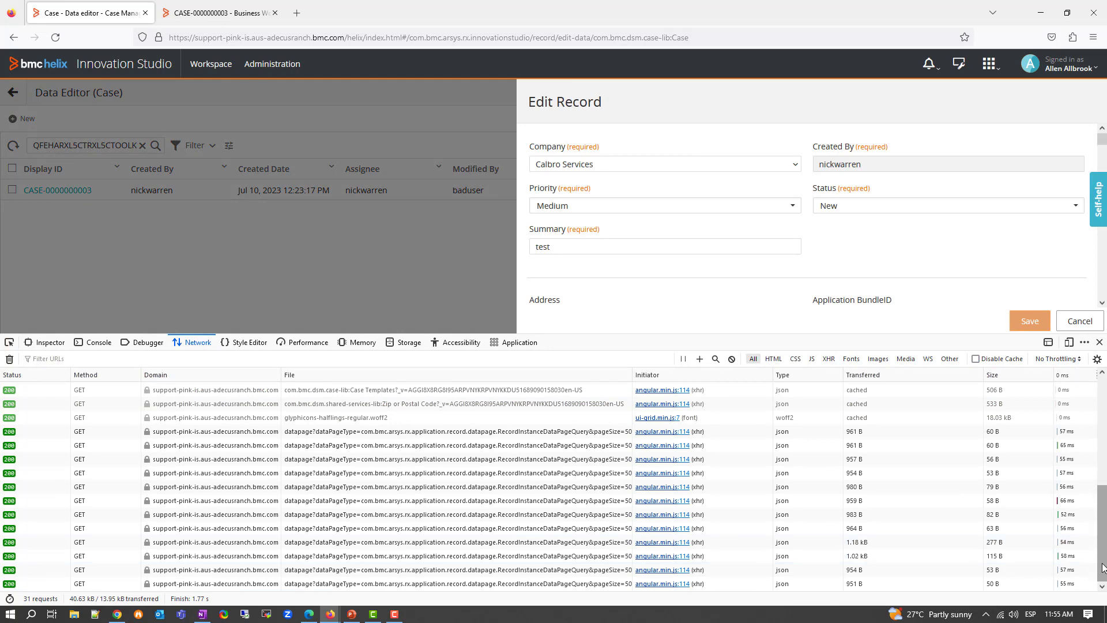
drag(1104, 568, 1104, 398)
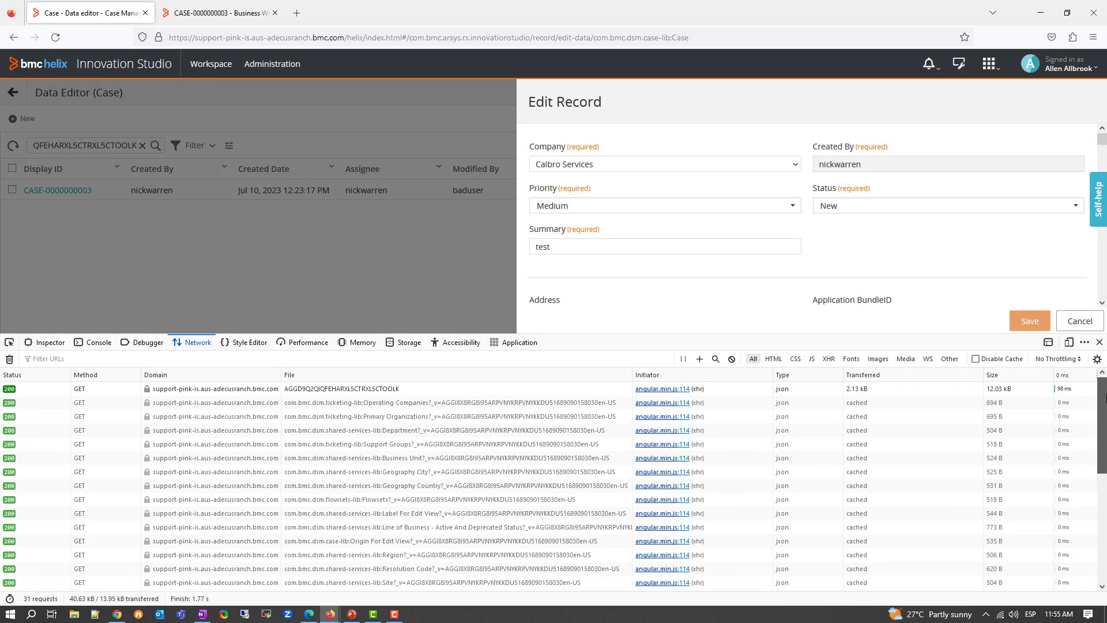
click(340, 388)
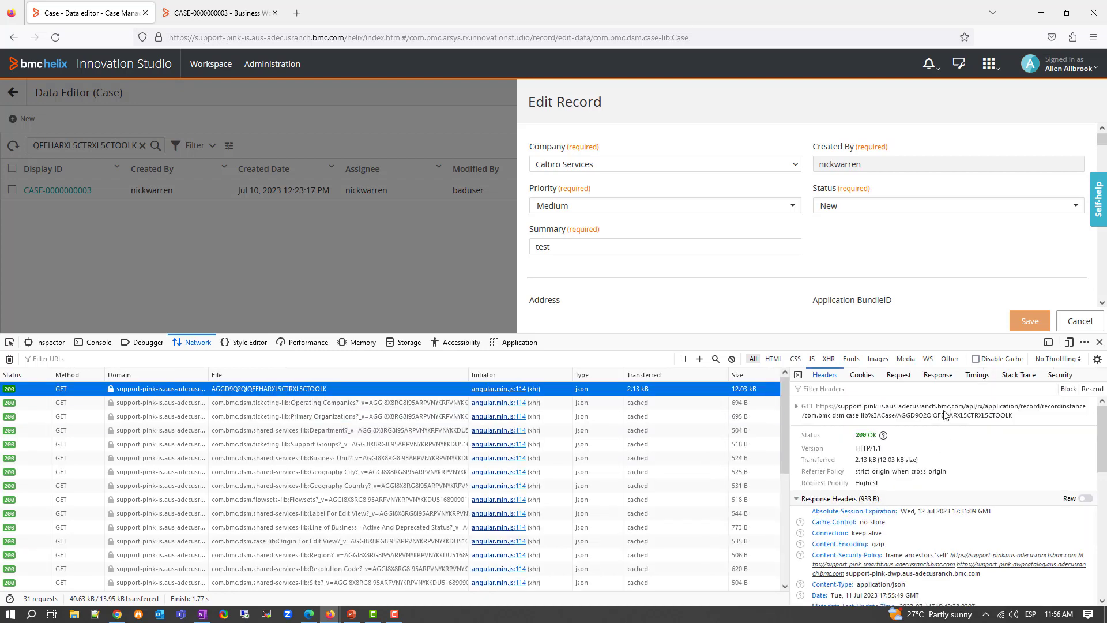
- Examine the request's payload and response, expanding permittedGroupsBySecurityLabels to read the Case Write Permission group
click(898, 376)
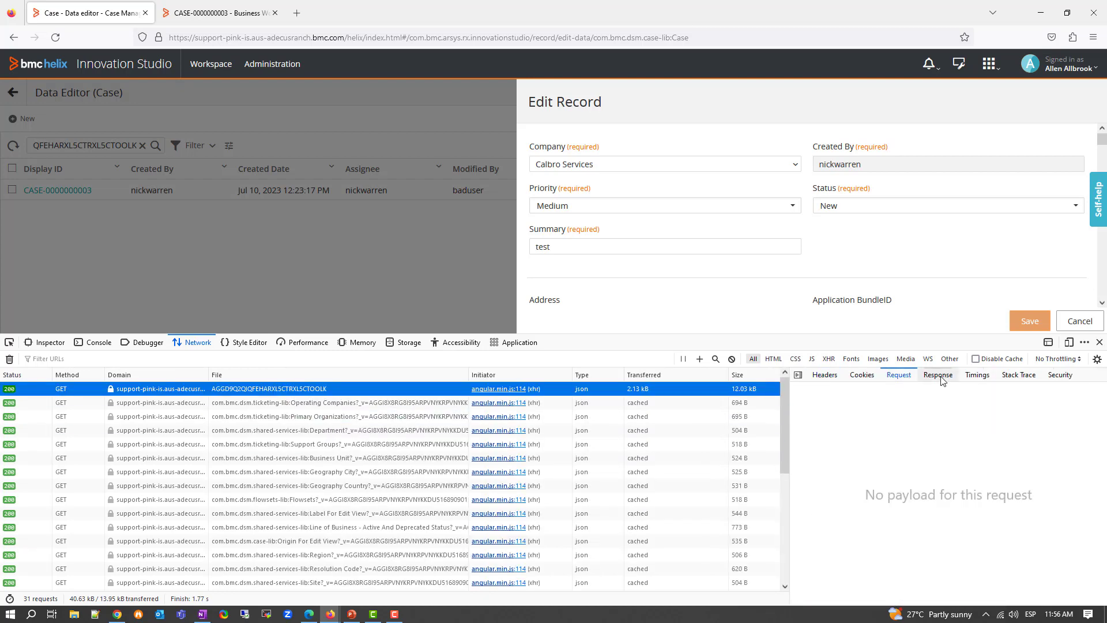
click(938, 376)
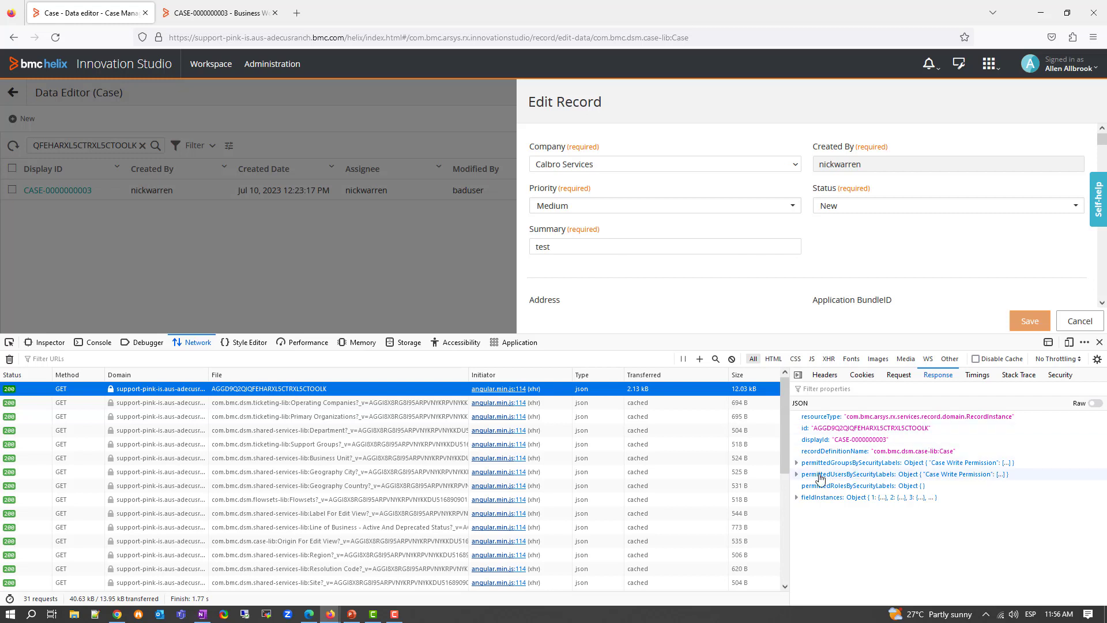
click(797, 463)
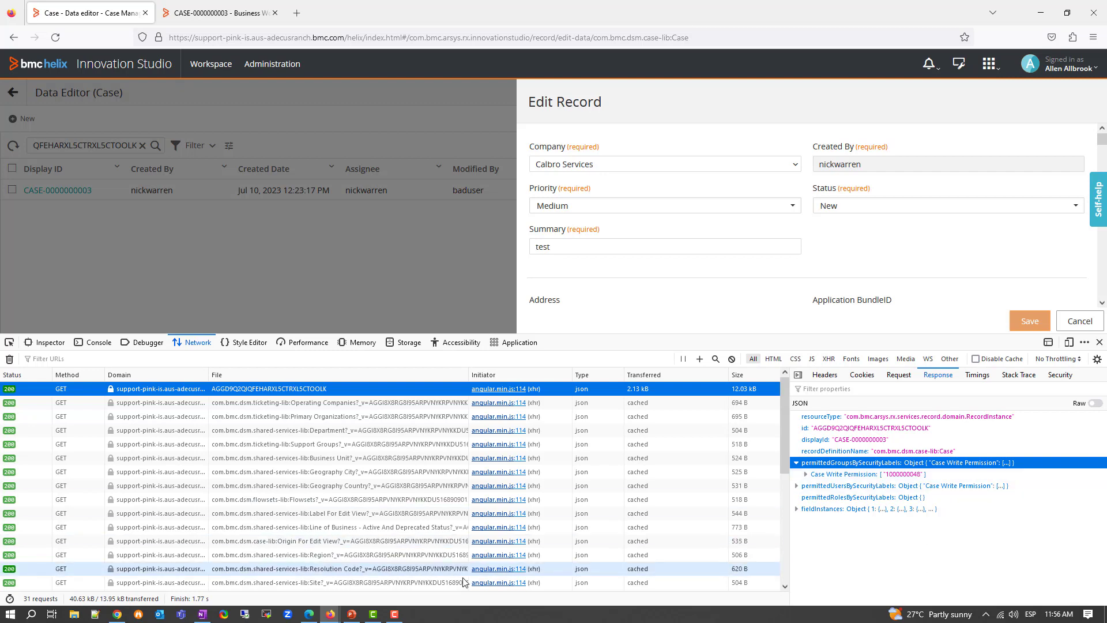
- Switch to Edge to compare the case's permitted group with the user's groups, and return to the Case data editor in Firefox
click(311, 614)
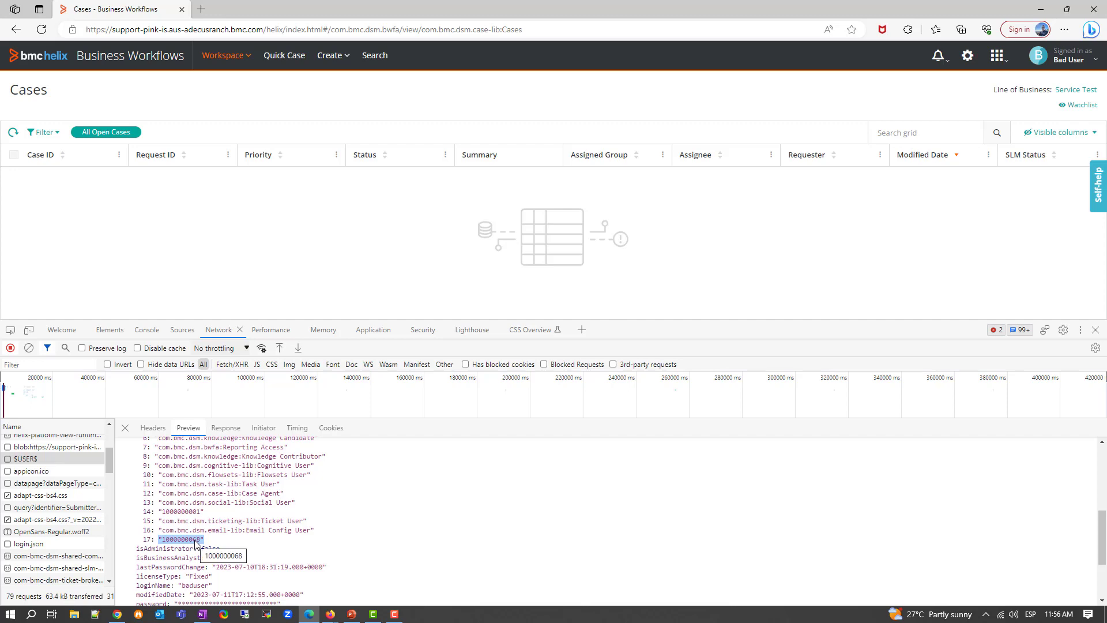
click(330, 614)
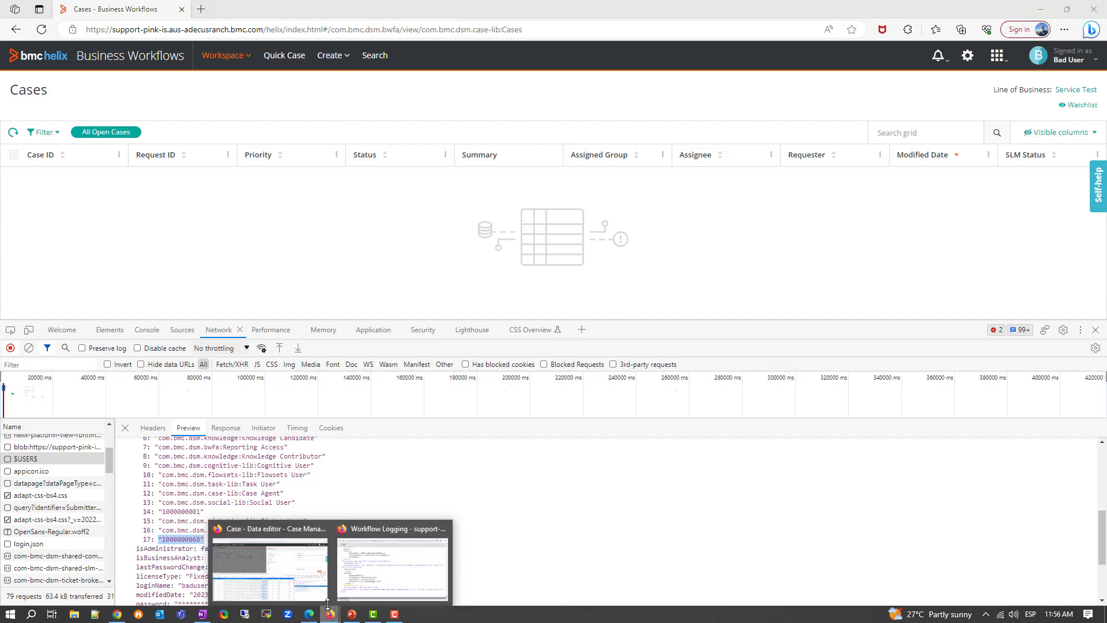
click(269, 570)
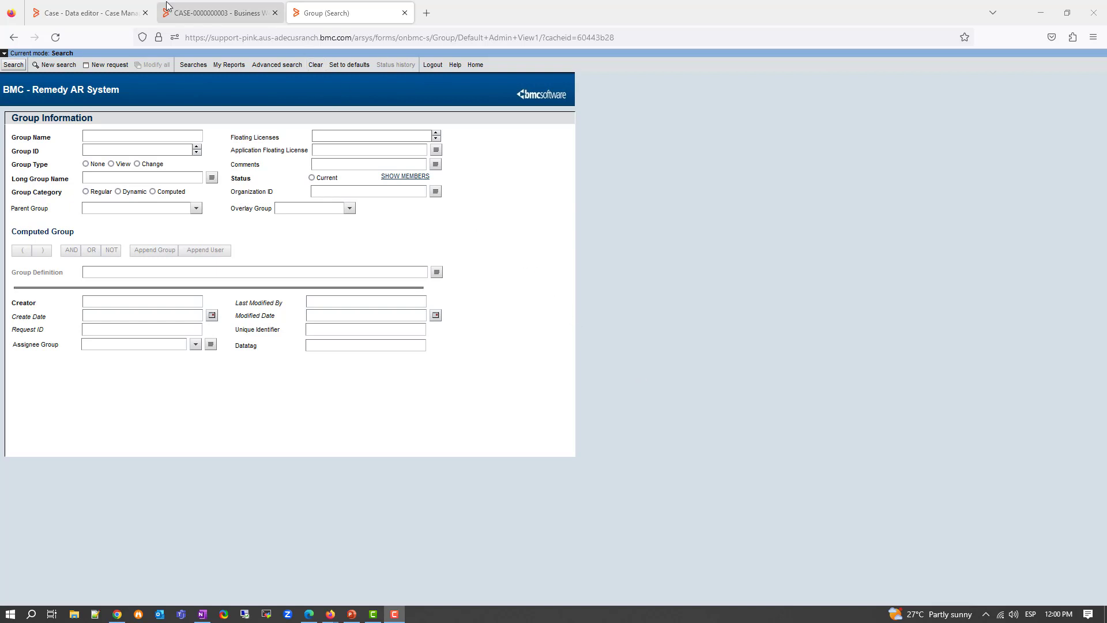
click(116, 13)
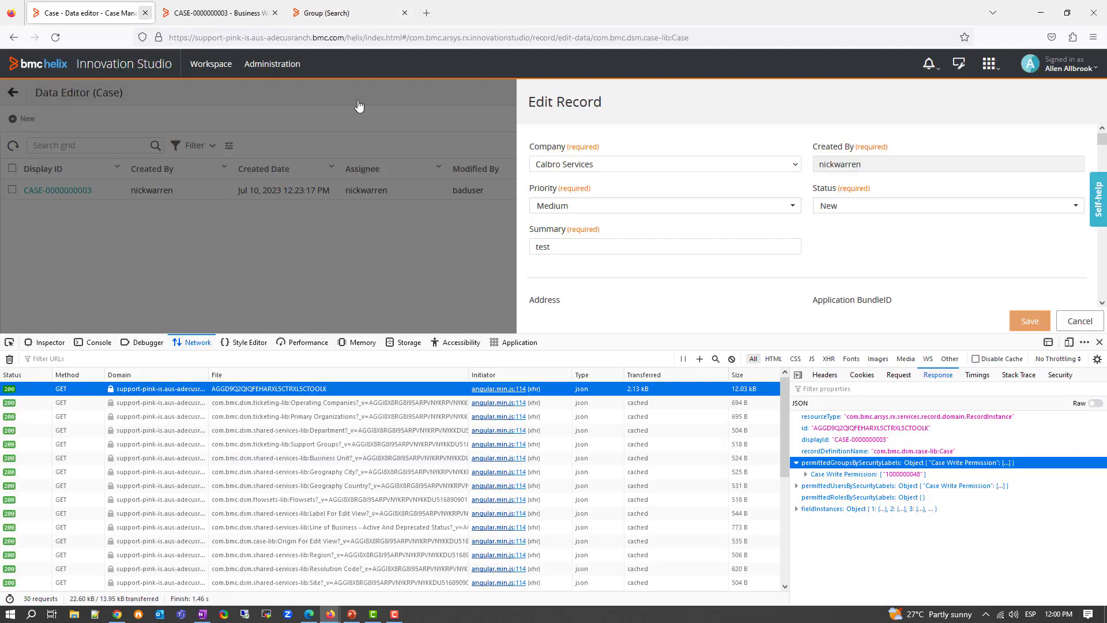
drag(922, 474, 890, 474)
right_click(892, 474)
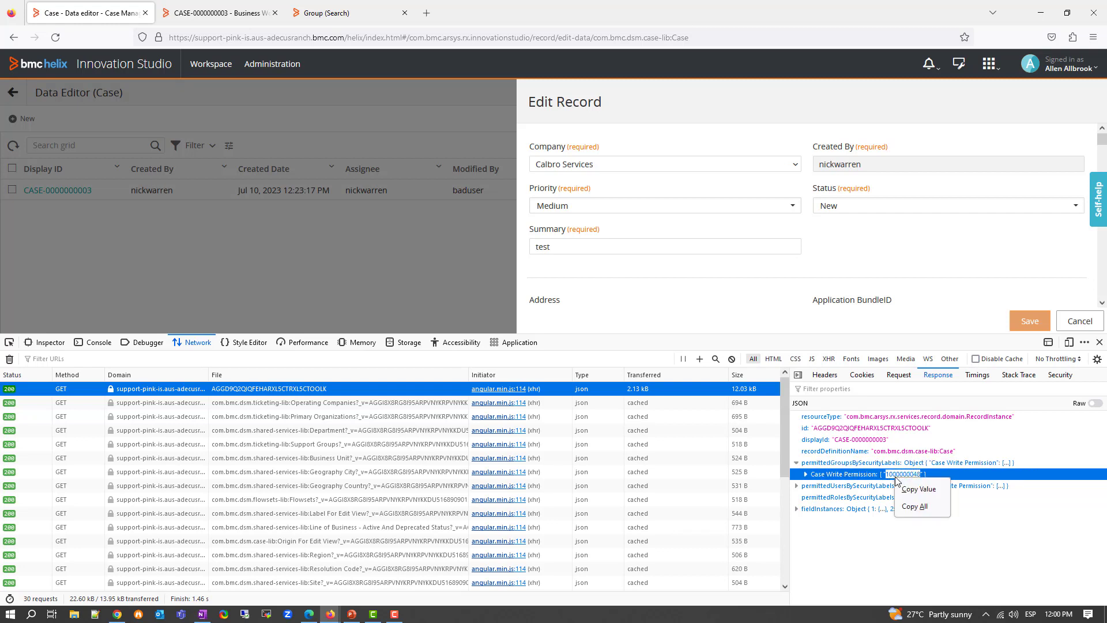
click(908, 509)
click(222, 13)
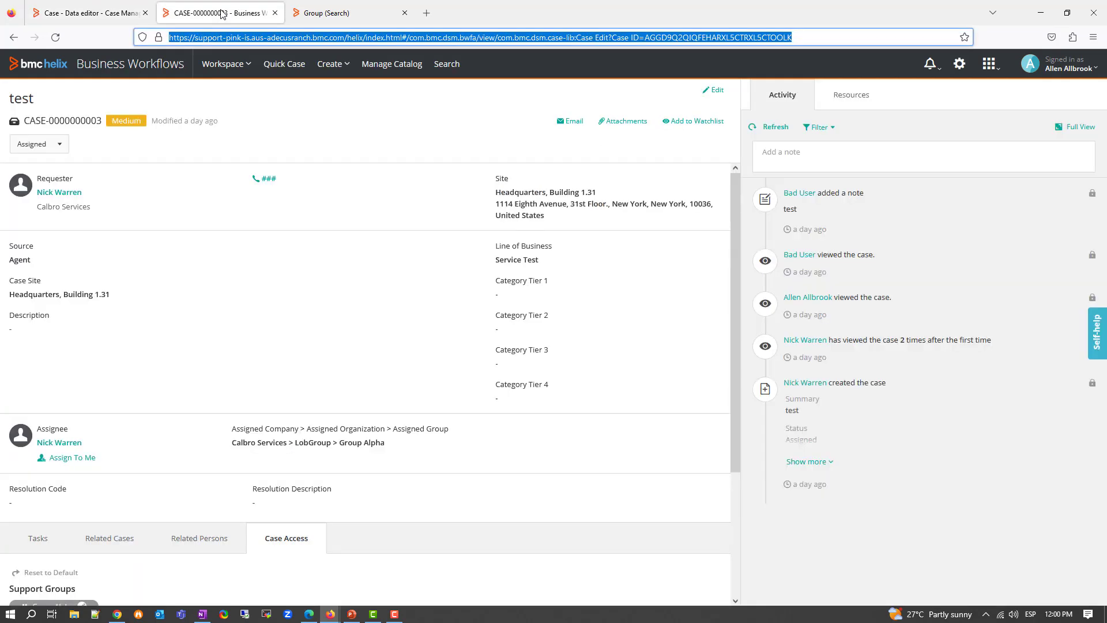
click(312, 12)
right_click(101, 149)
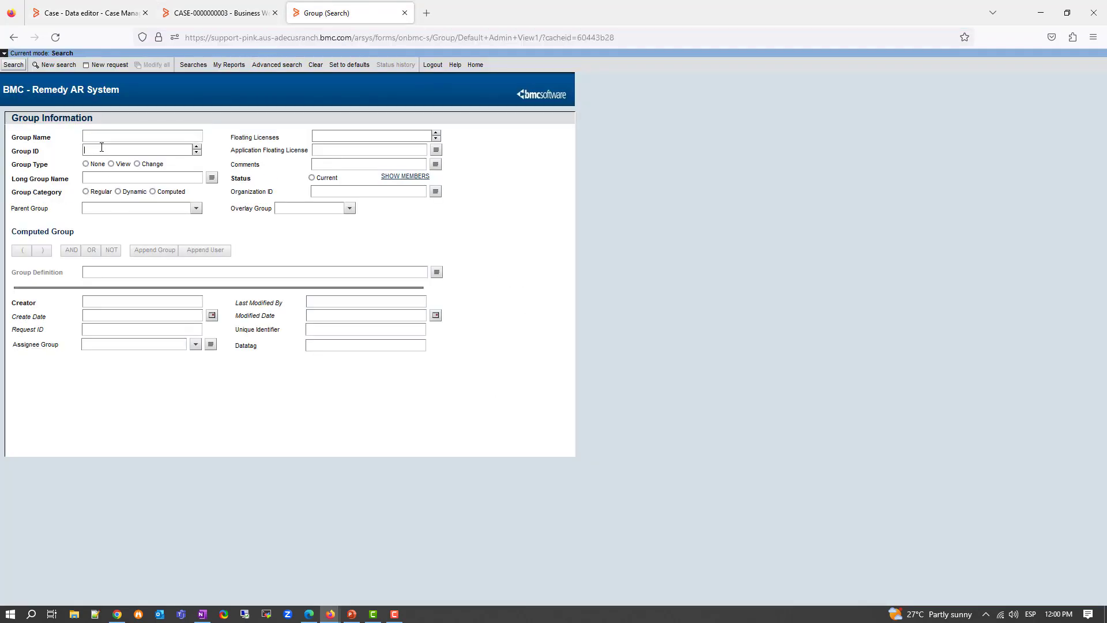
click(151, 230)
click(14, 64)
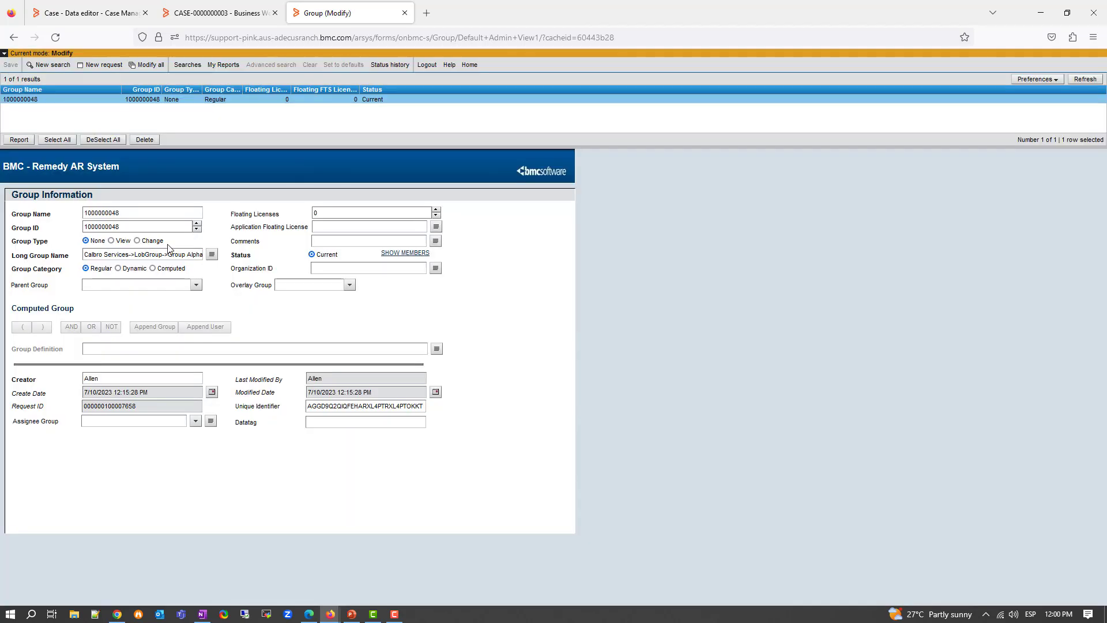
click(216, 257)
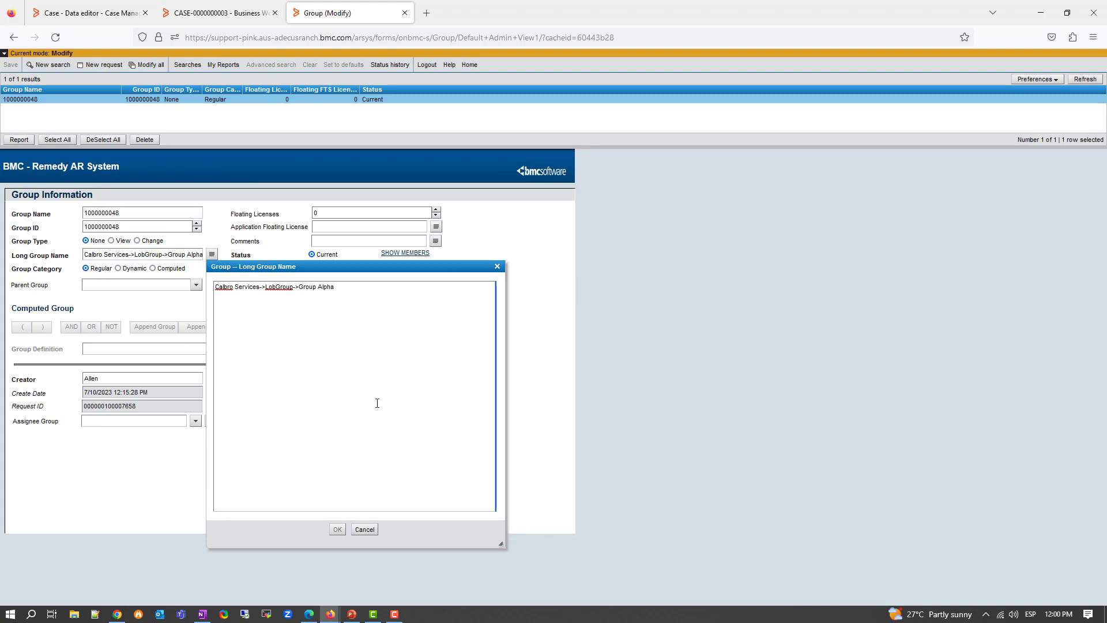
click(366, 528)
click(311, 614)
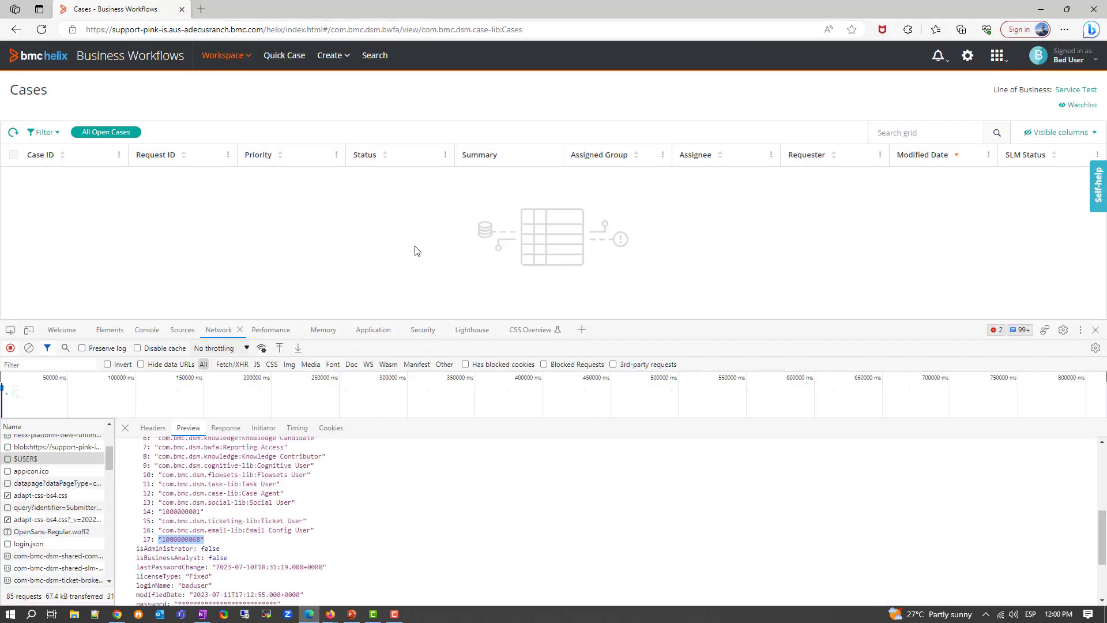
drag(206, 540, 161, 542)
right_click(176, 544)
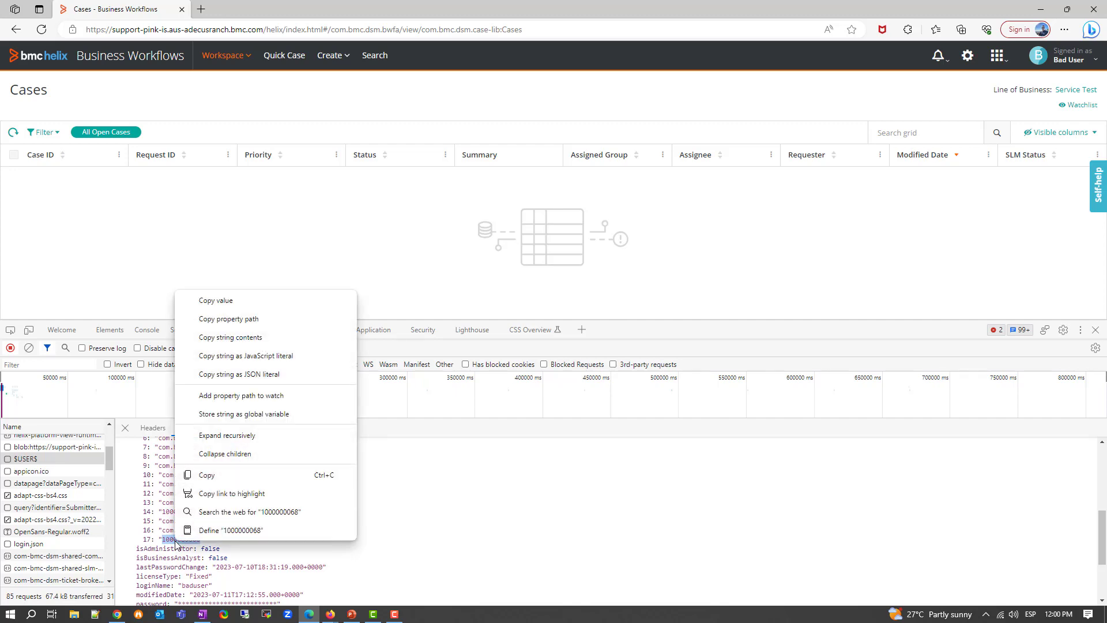
click(199, 475)
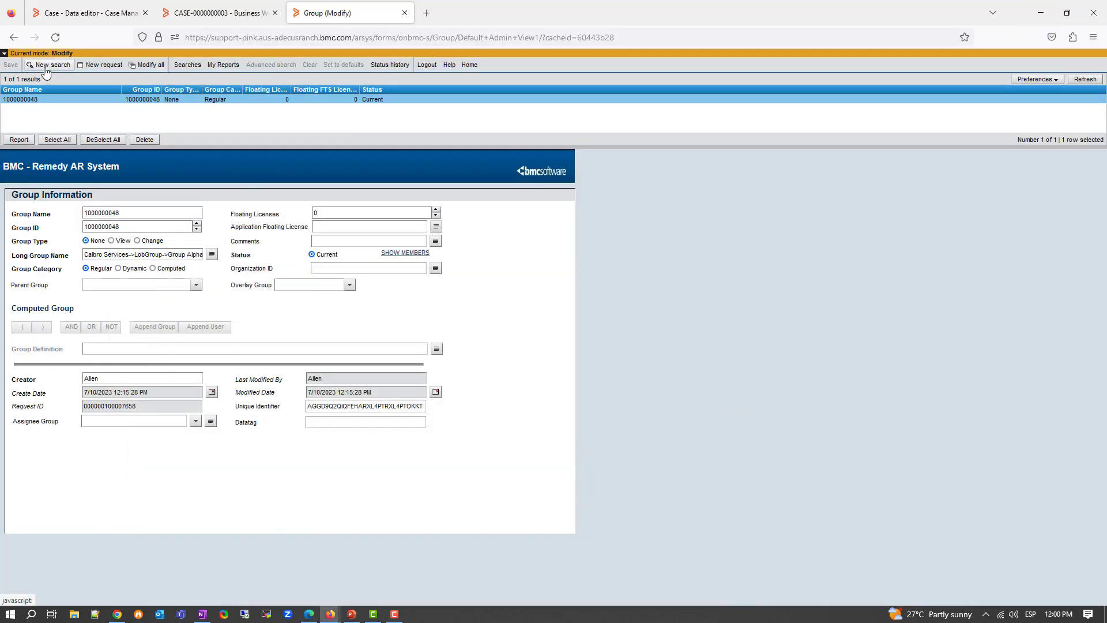
click(46, 67)
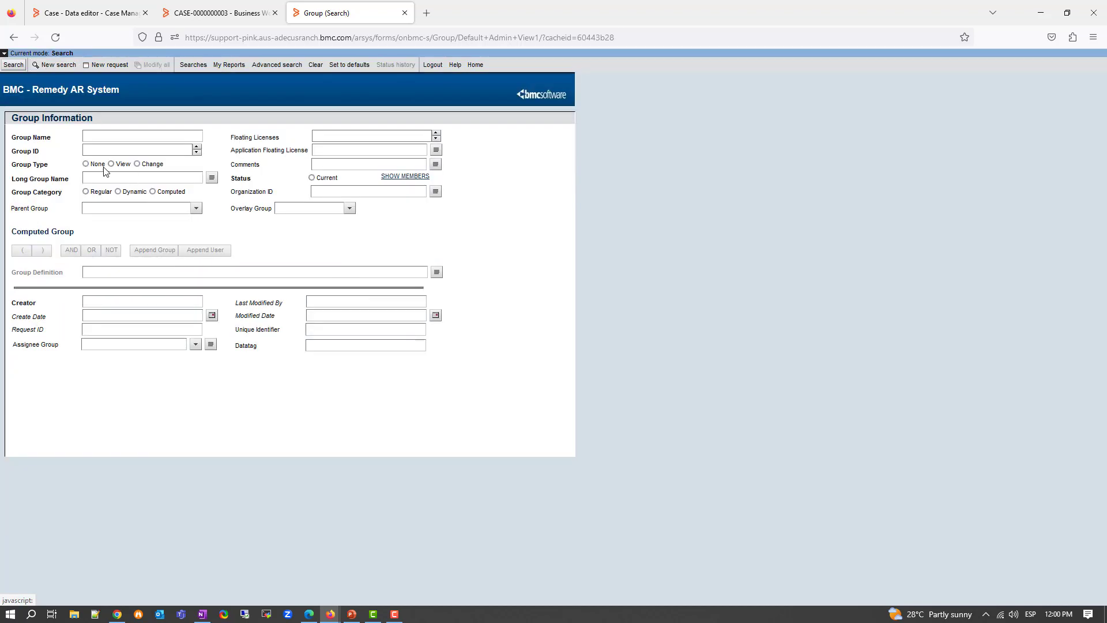
right_click(95, 150)
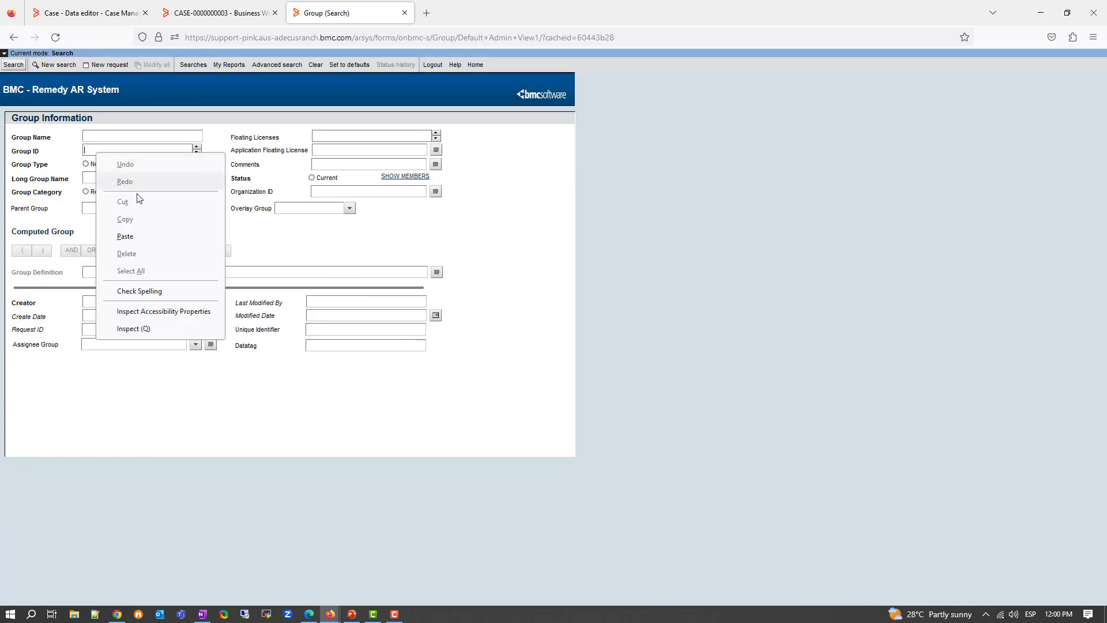
click(148, 235)
click(13, 65)
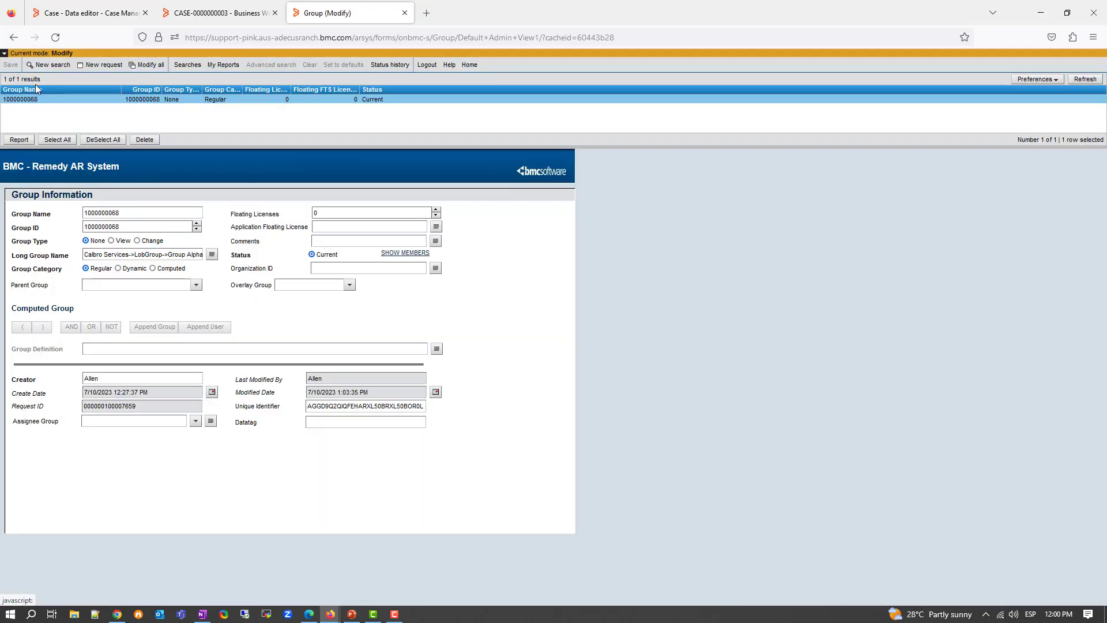
click(212, 254)
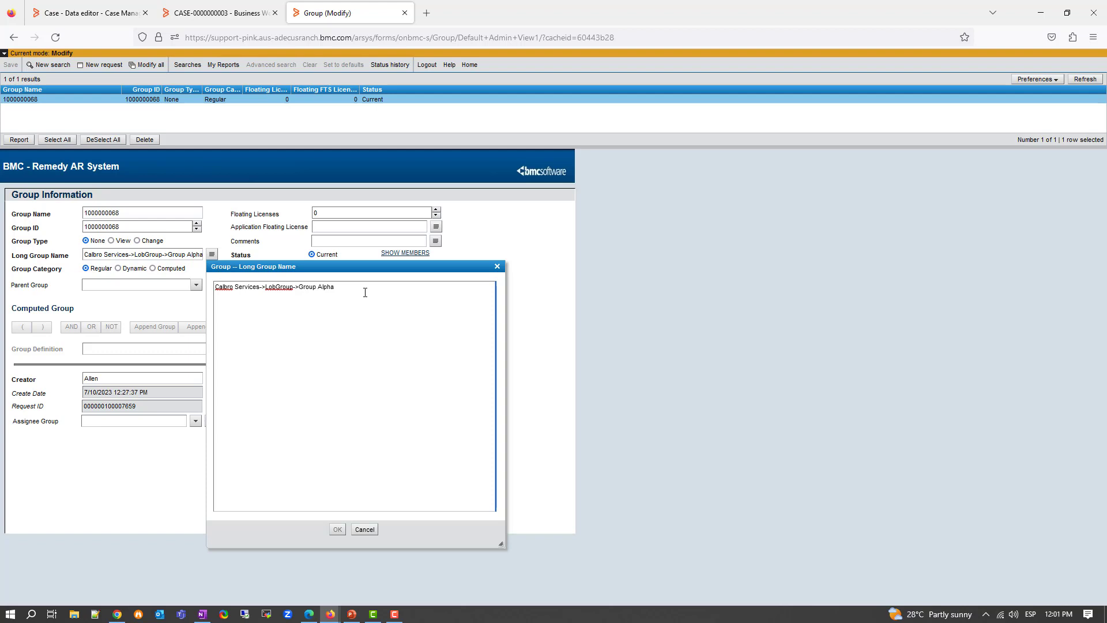
- Copy the Long Group Name "Calbro Services->LobGroup->Group Alpha" and search the Group form for all groups with that name
triple_click(275, 280)
right_click(269, 284)
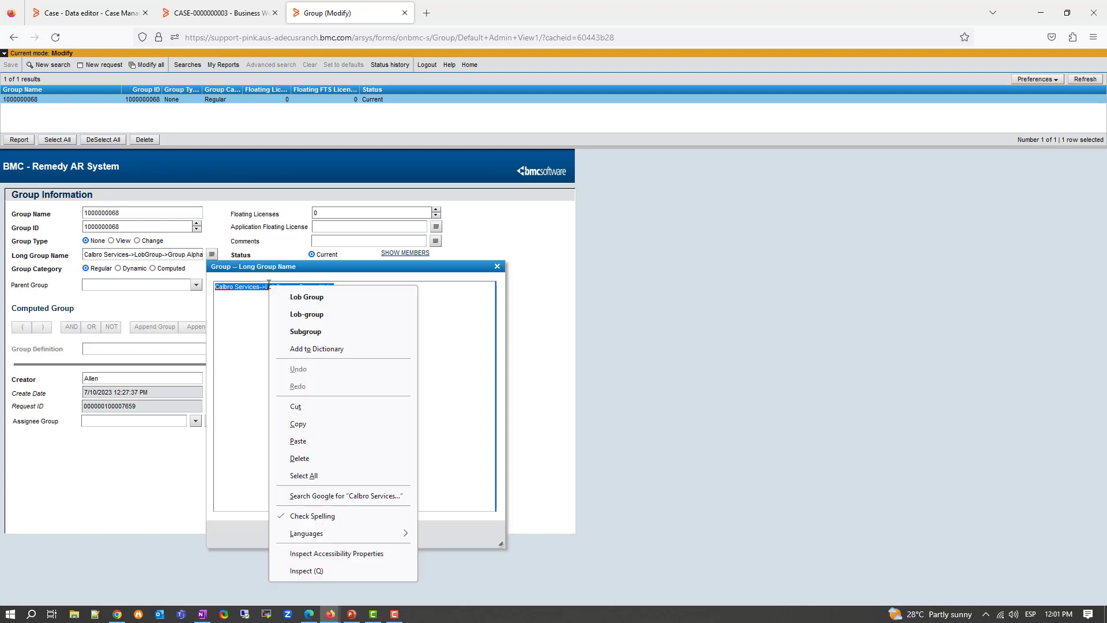
click(320, 423)
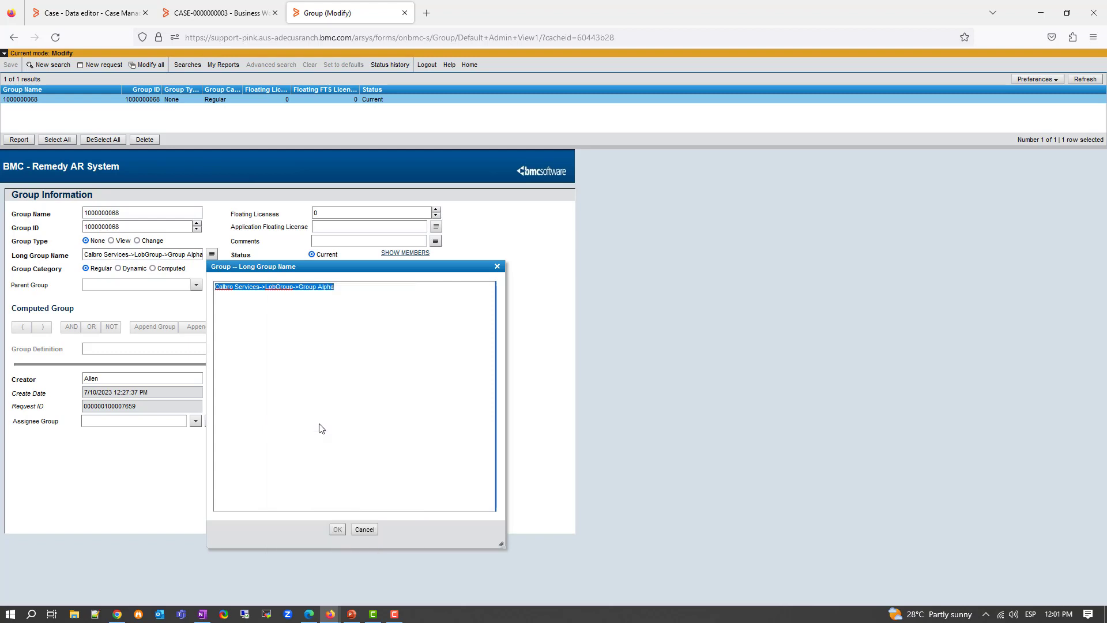
click(365, 529)
click(49, 65)
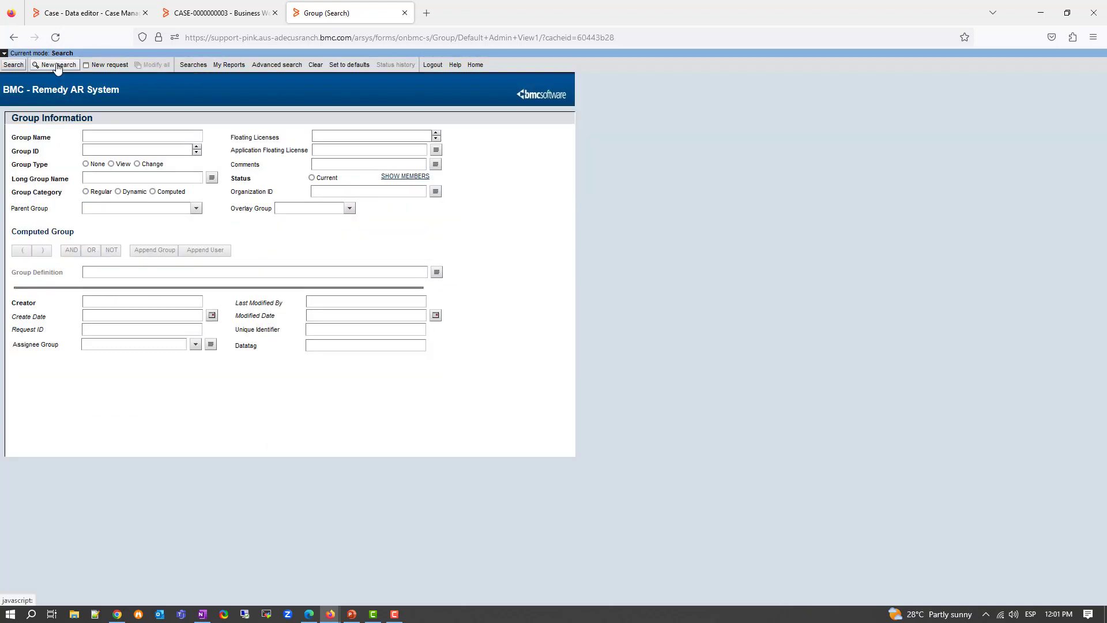
right_click(104, 176)
click(133, 260)
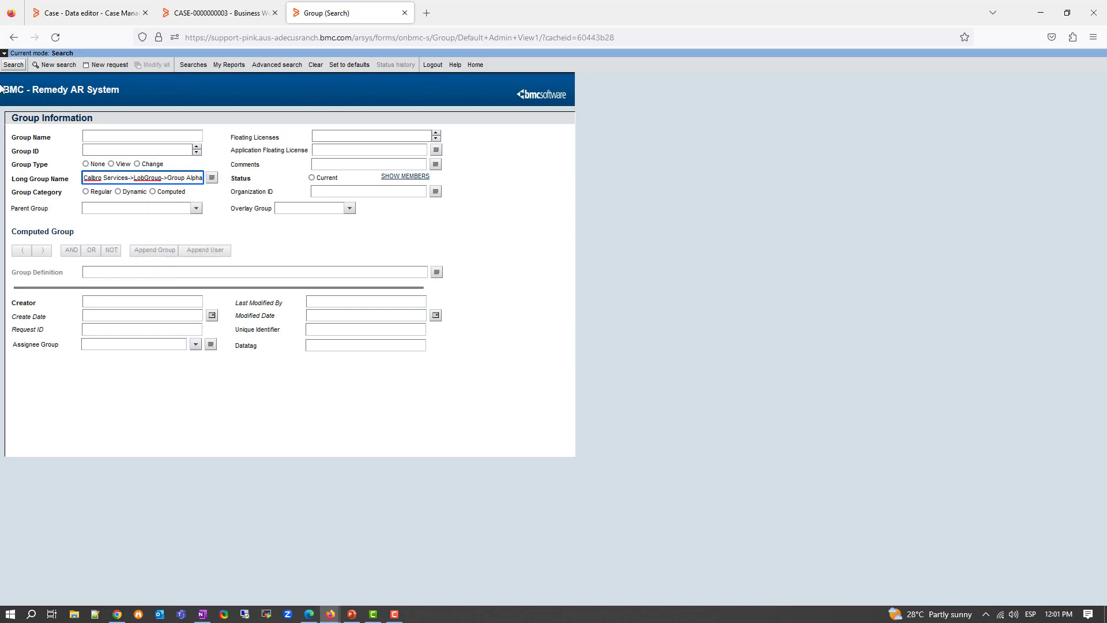
click(14, 65)
click(115, 109)
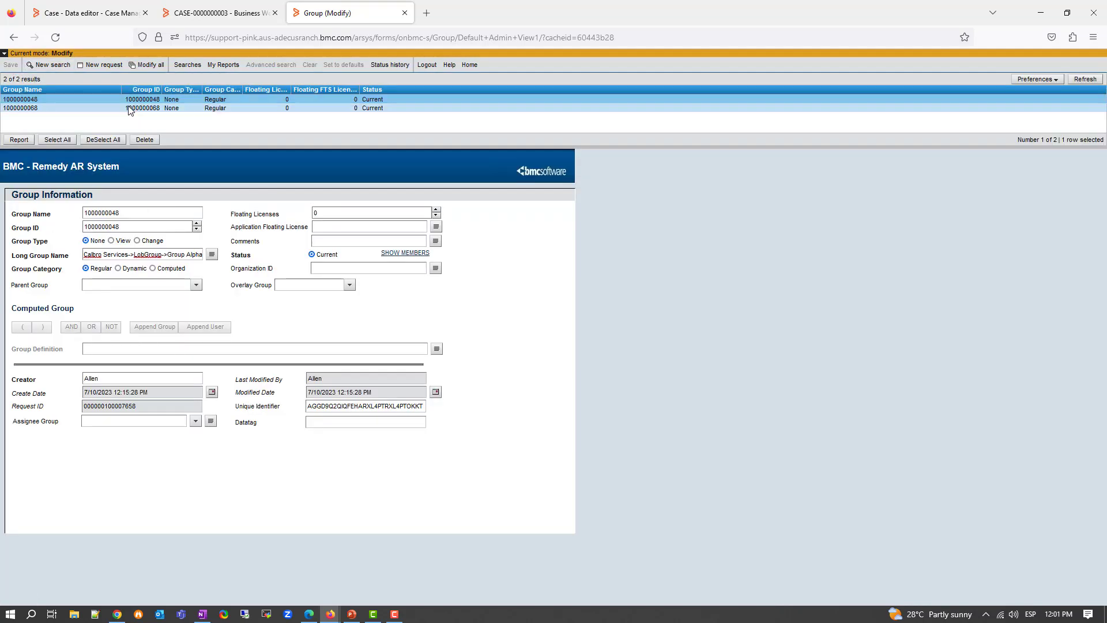
click(97, 101)
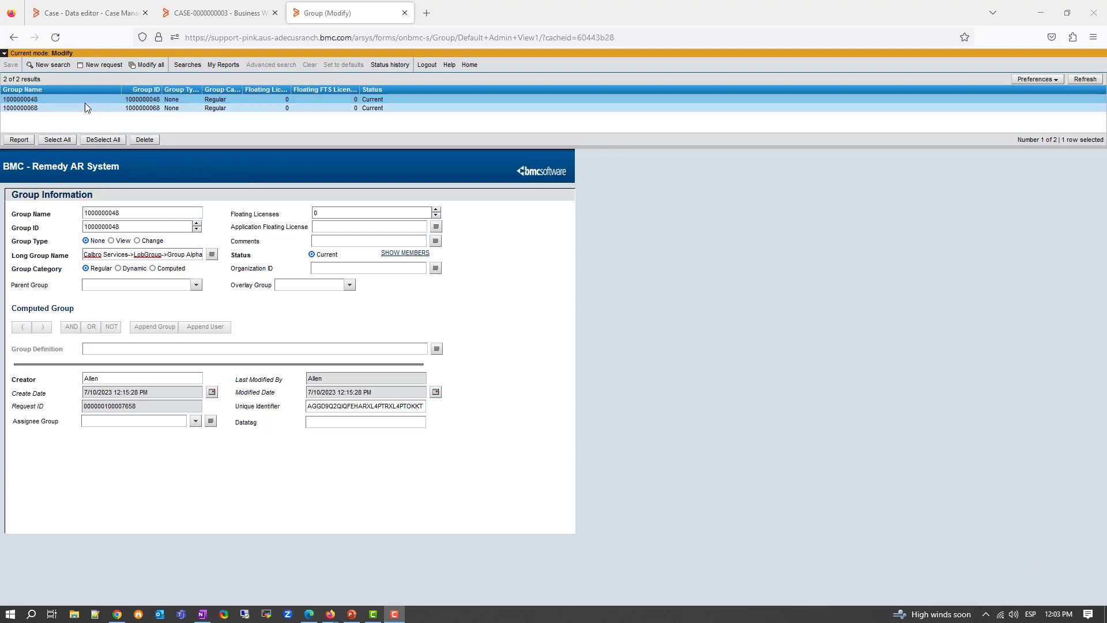
click(70, 107)
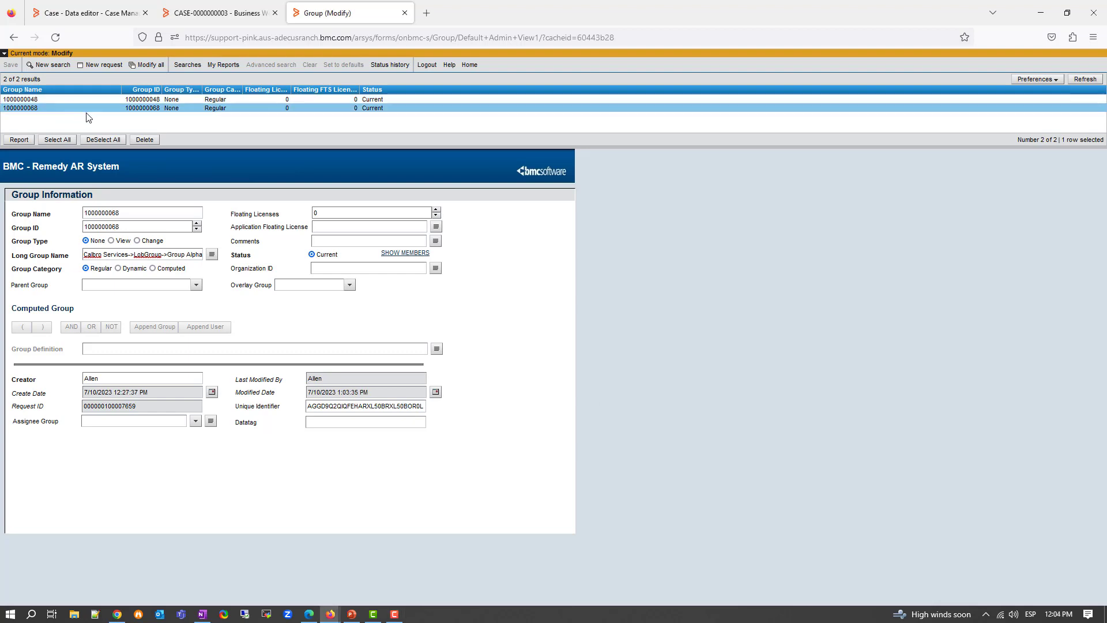
click(394, 254)
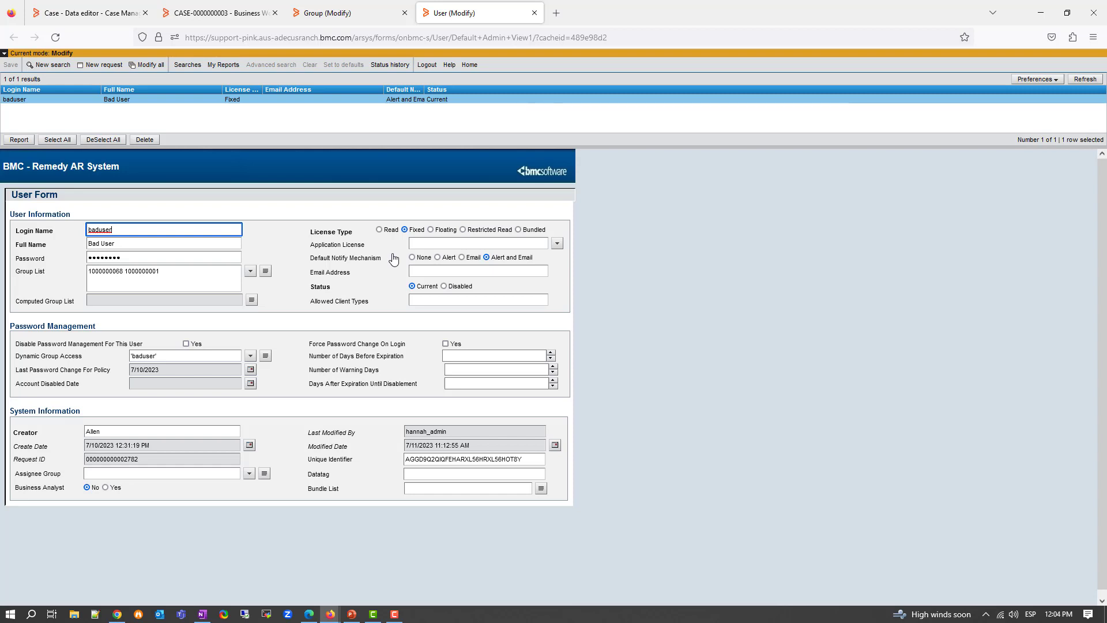
click(117, 272)
click(122, 272)
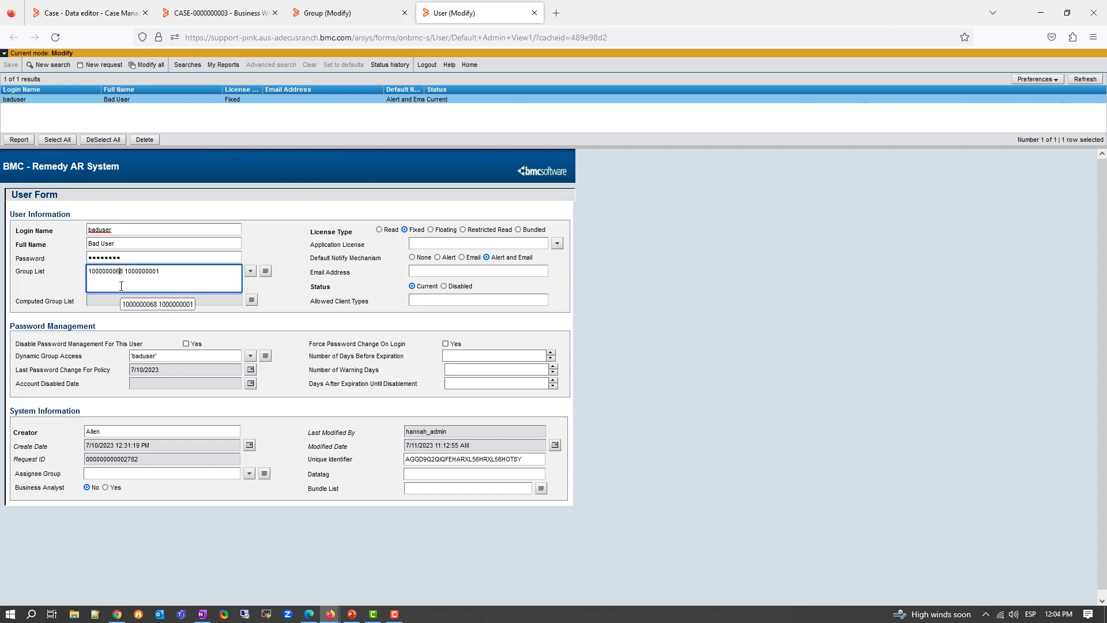
key(BackSpace)
text(4)
click(10, 66)
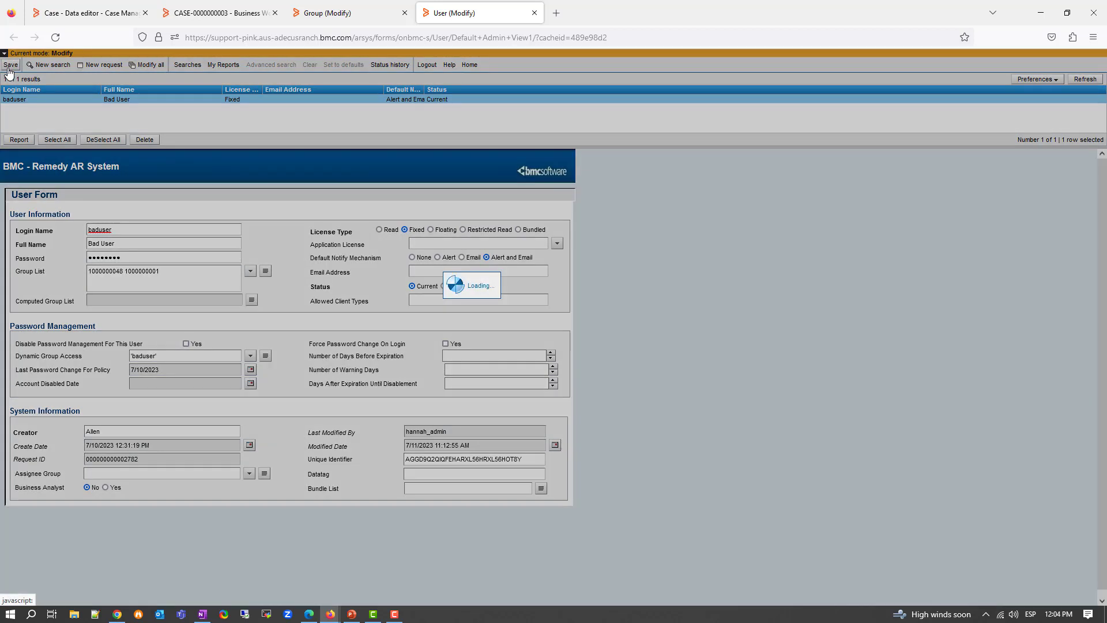
- Switch to Edge, close the developer tools, reload the Cases list to check the user's access, and return to the User form in Firefox
click(309, 614)
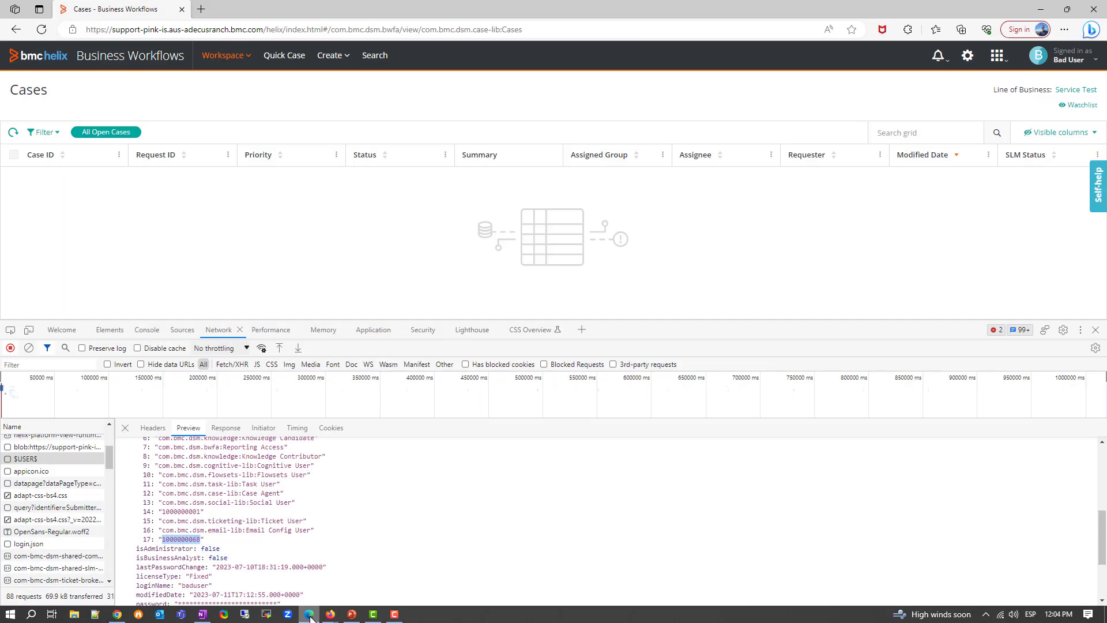
click(1095, 329)
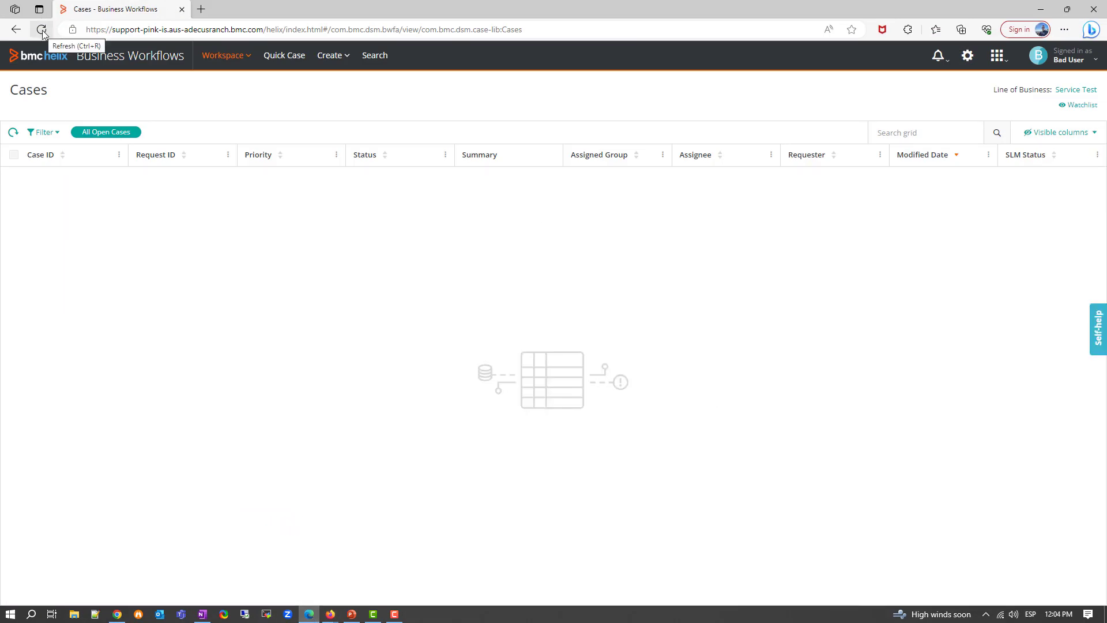
click(42, 30)
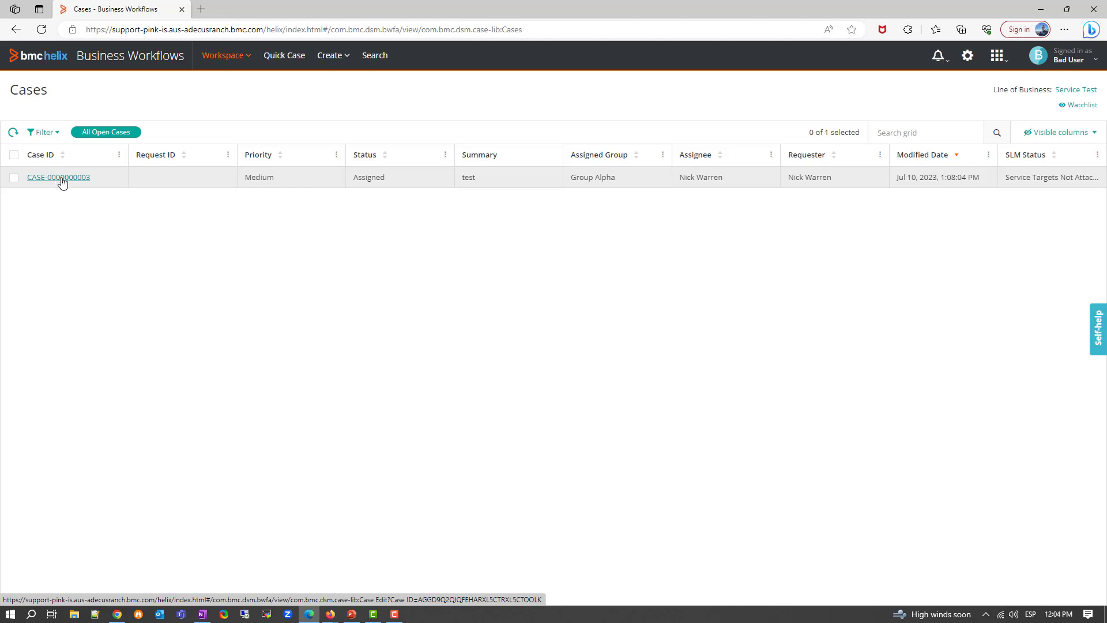
mouse_move(333, 617)
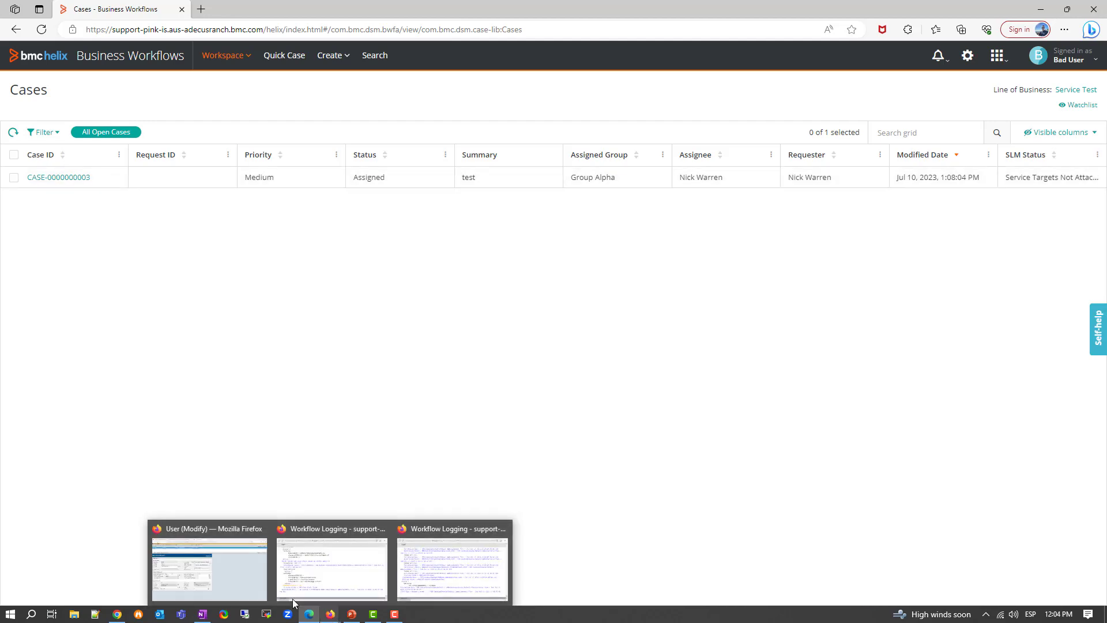
click(219, 569)
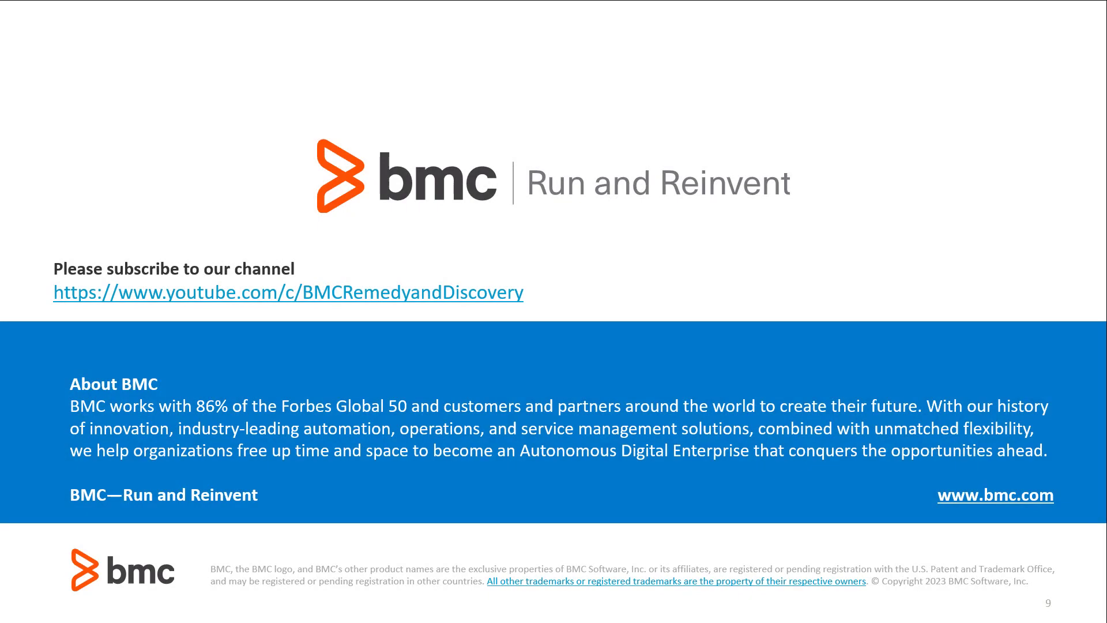